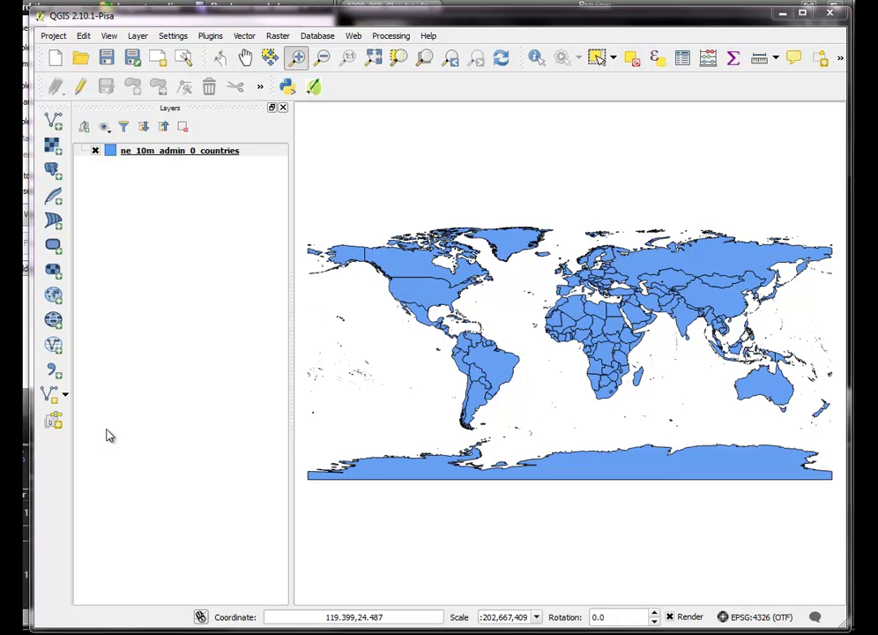
Load tw_XIAN80.shp from the Desktop 2_part_two folder as a vector layer.
left_click(54, 122)
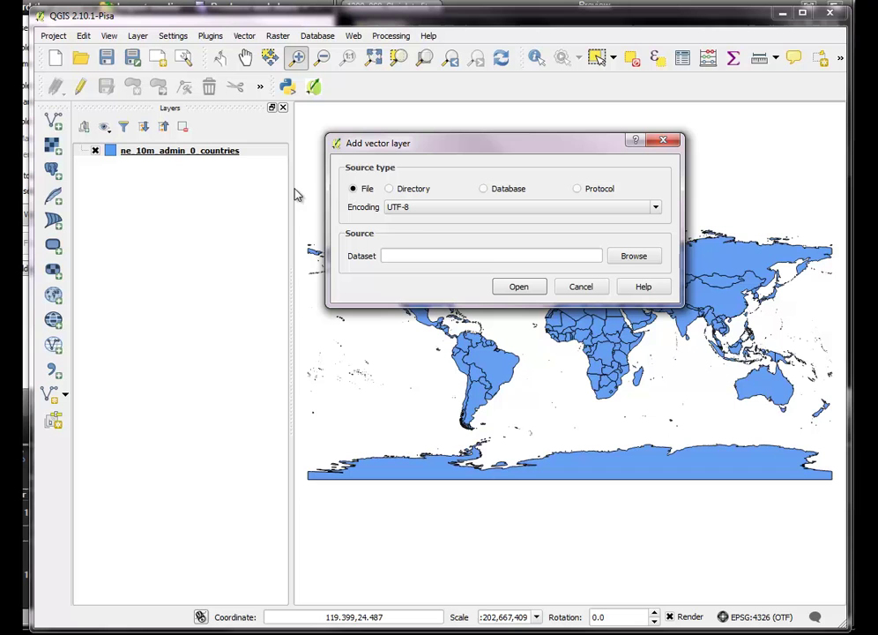
left_click(633, 257)
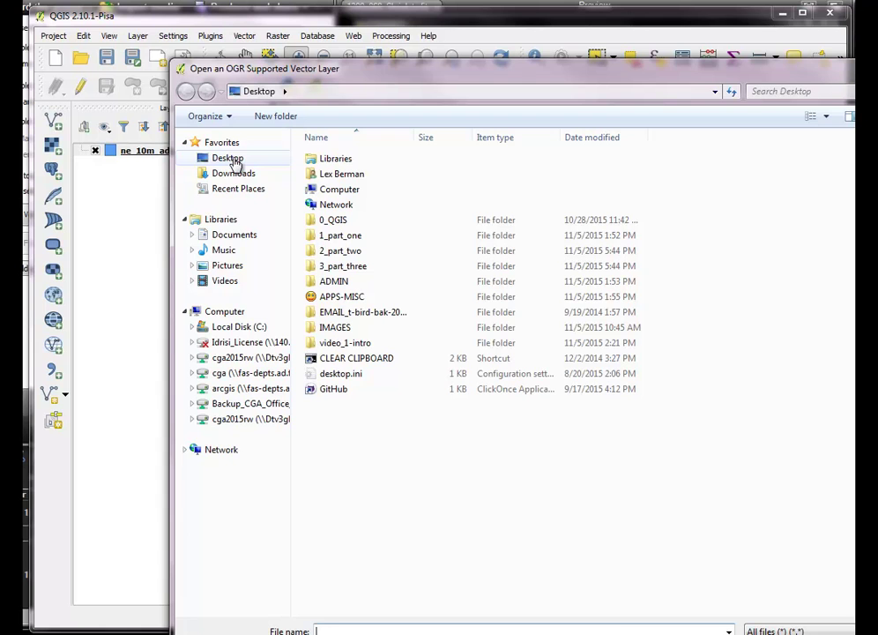
double_click(342, 251)
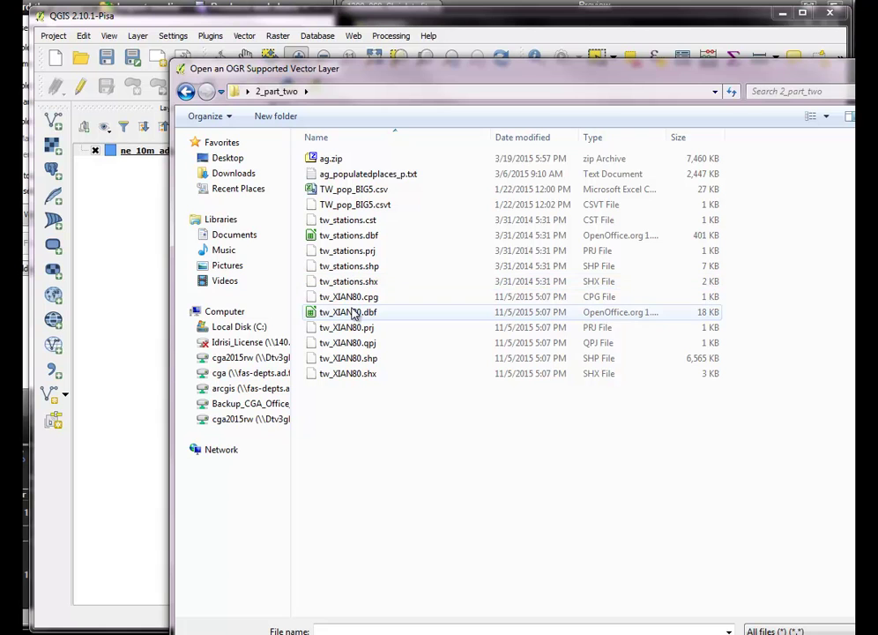
left_click(352, 360)
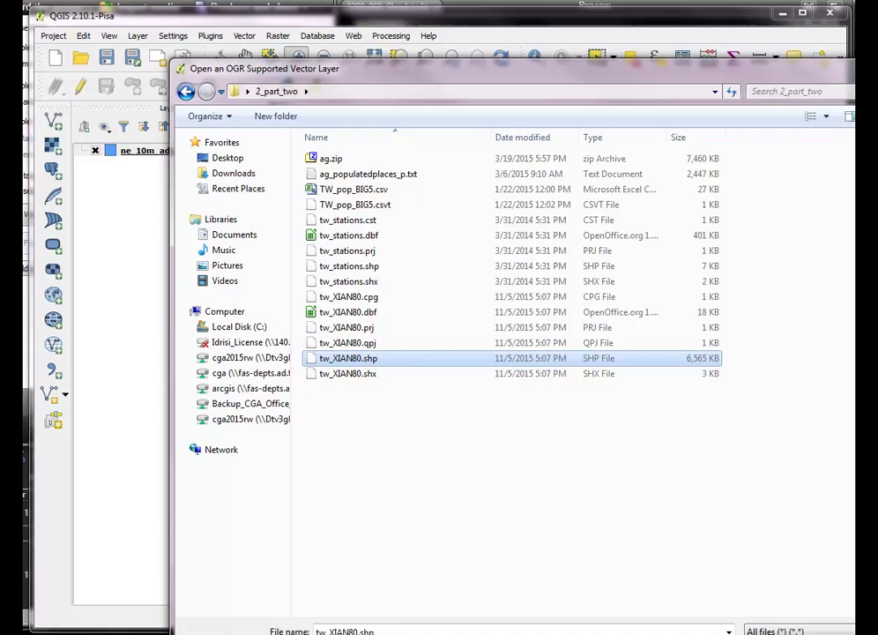
key("Return")
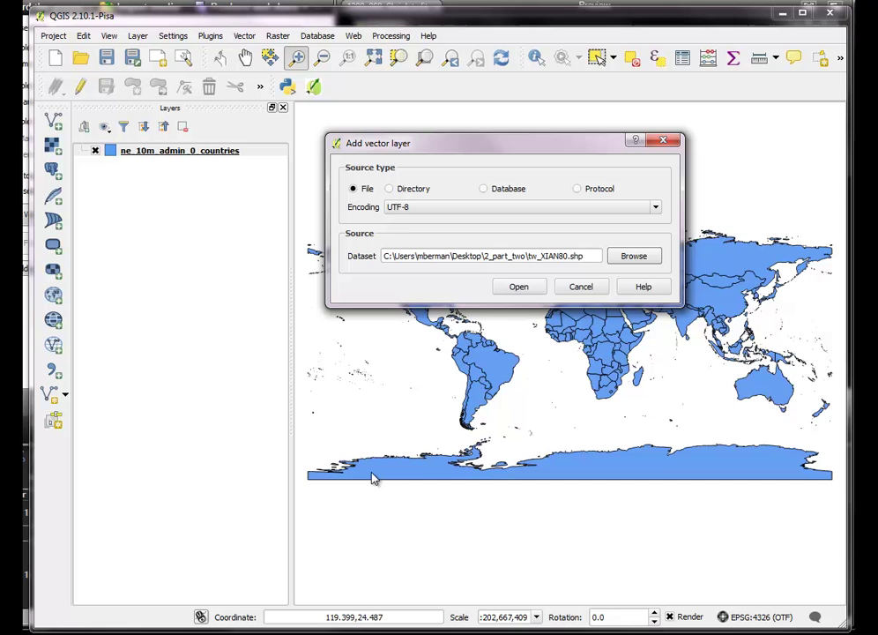
left_click(634, 258)
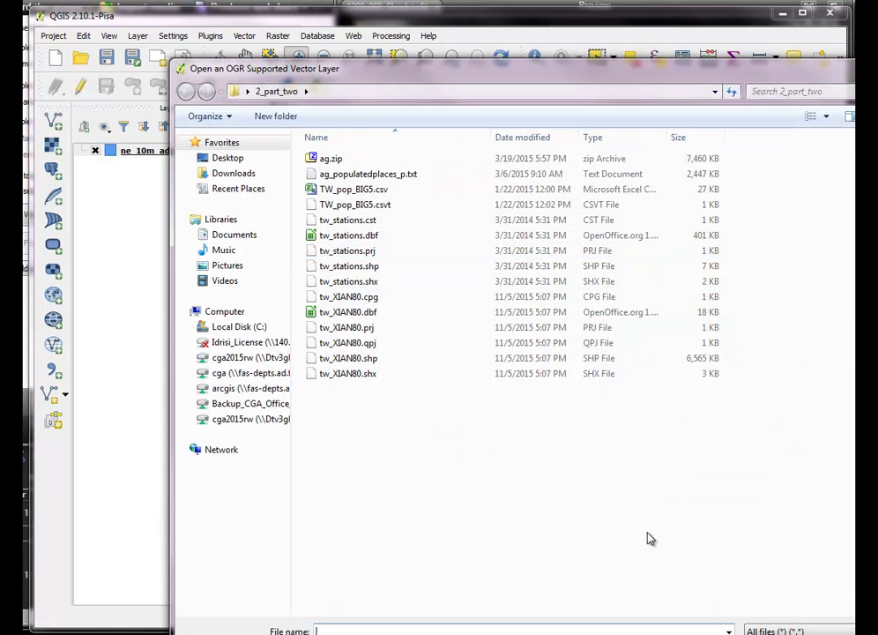
left_click(365, 358)
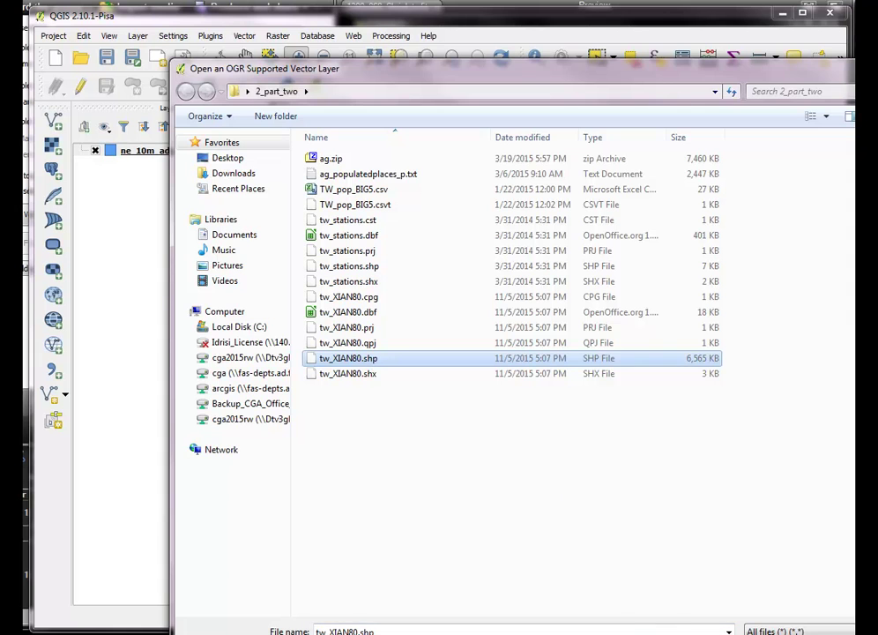
key("Return")
left_click(517, 287)
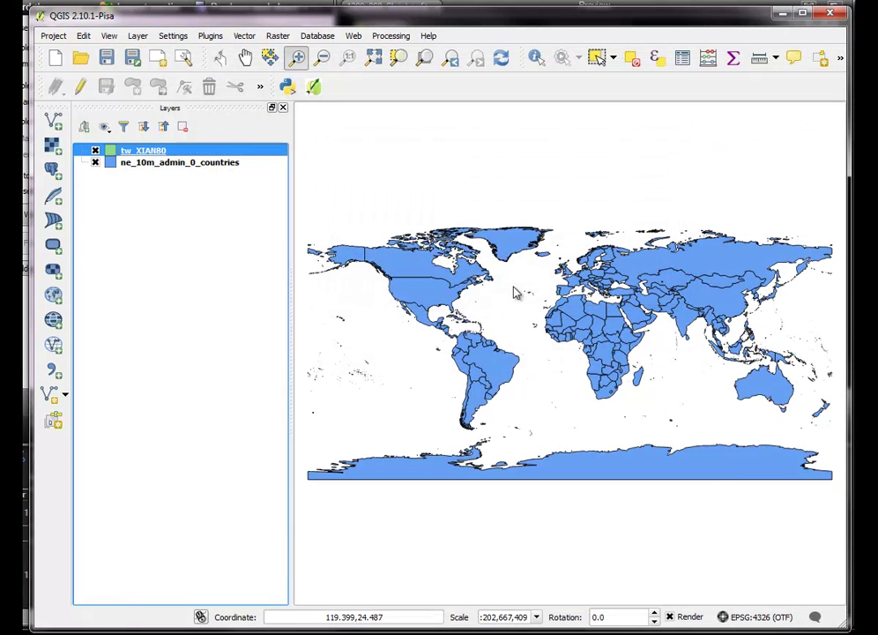
Zoom to tw_XIAN80, then load Taiwan_CARMA_Xian80.shp and TW_Railways.shp from 3_part_three.
right_click(135, 152)
left_click(160, 155)
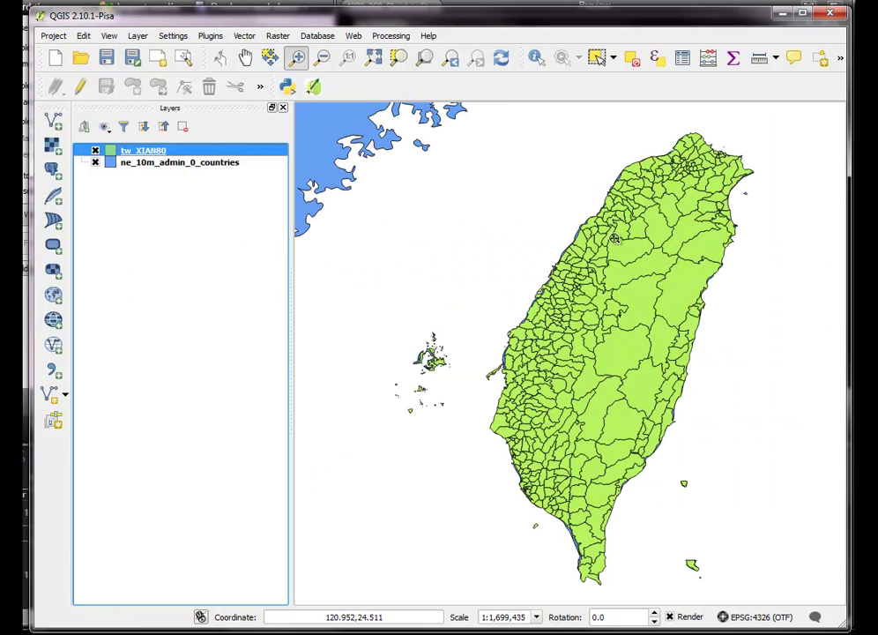
left_click(53, 119)
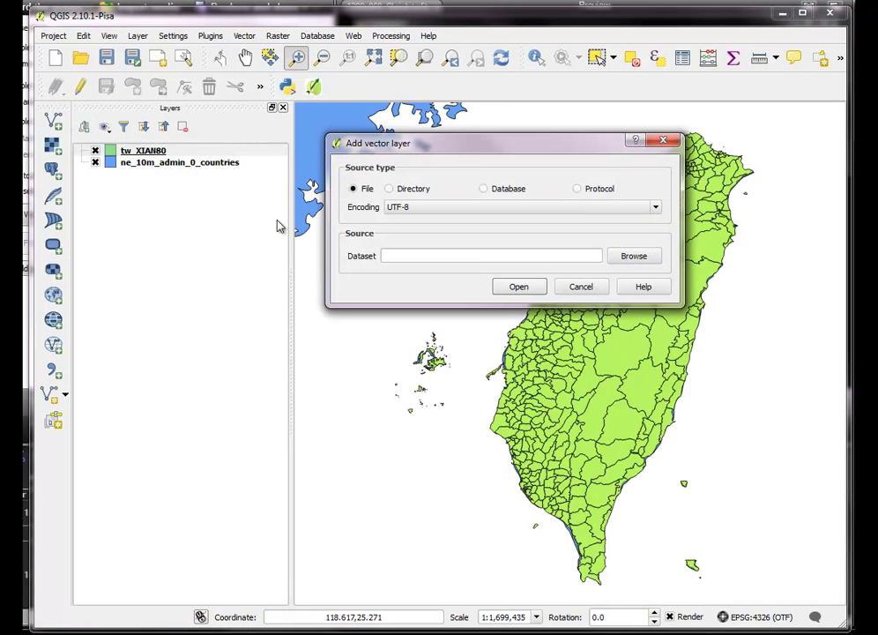
left_click(634, 256)
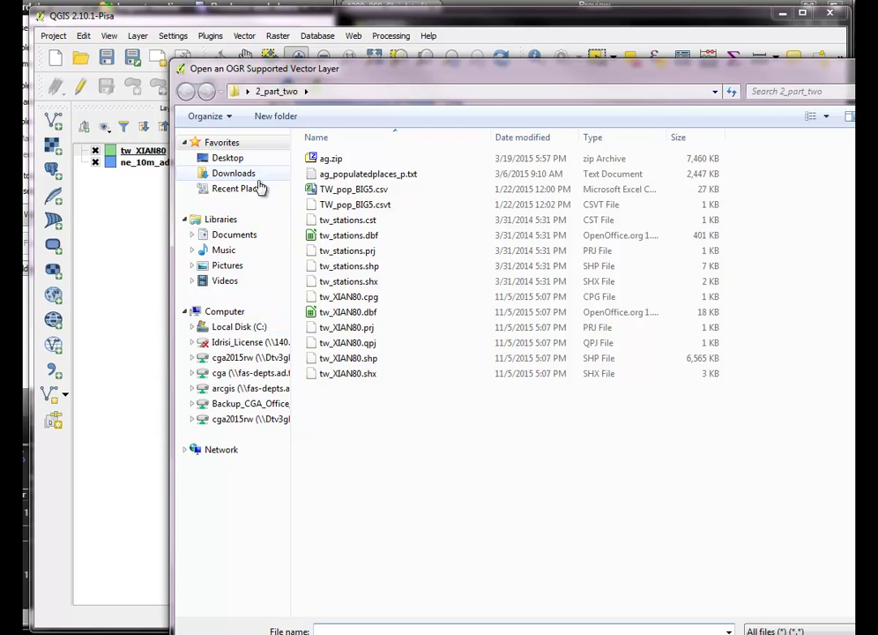
left_click(227, 158)
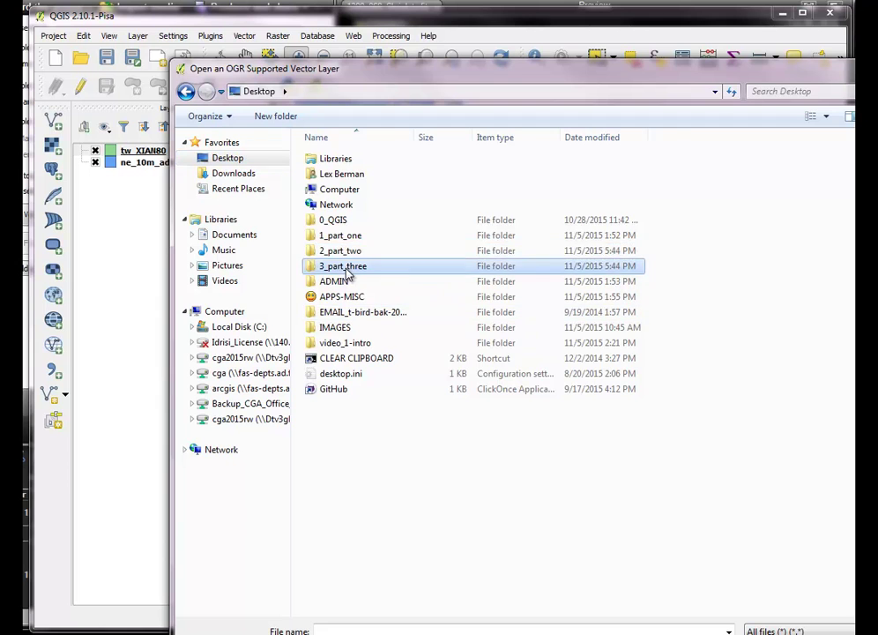
double_click(350, 267)
left_click(386, 206)
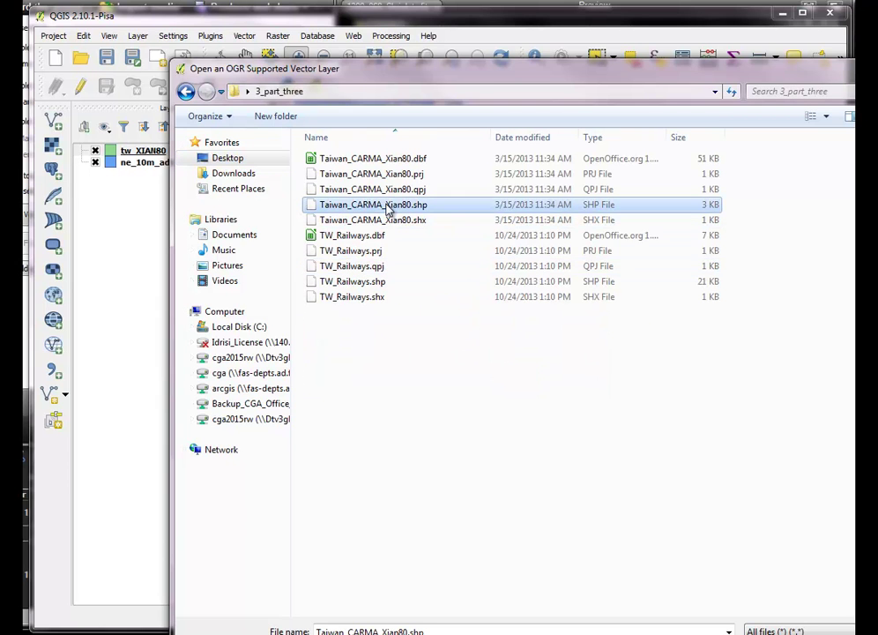
left_click(376, 283, "ctrl")
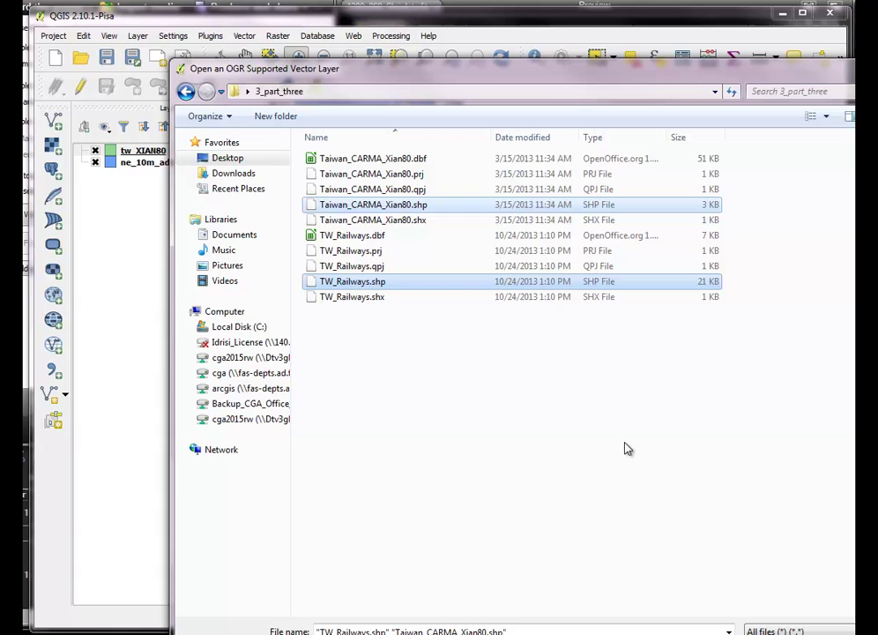
key("Return")
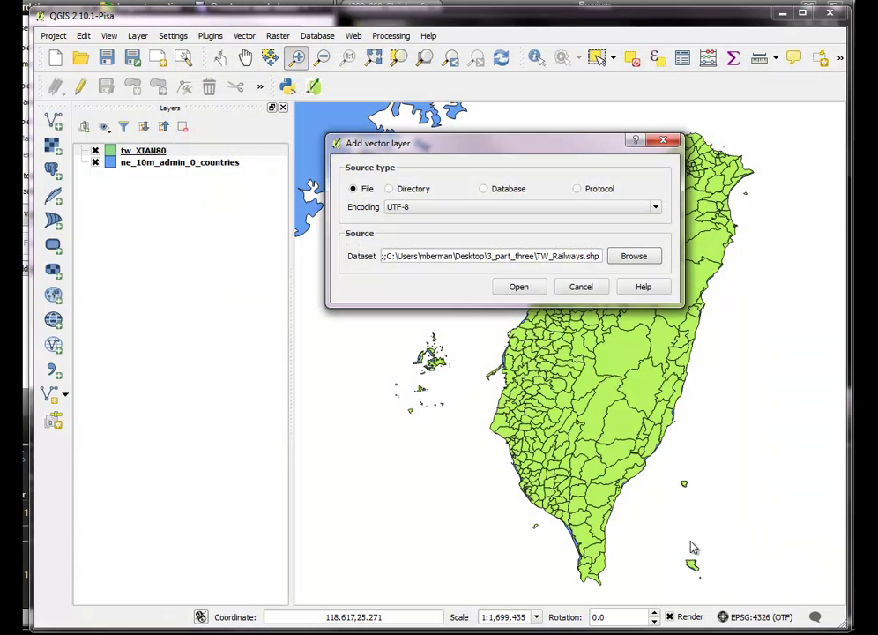
left_click(516, 286)
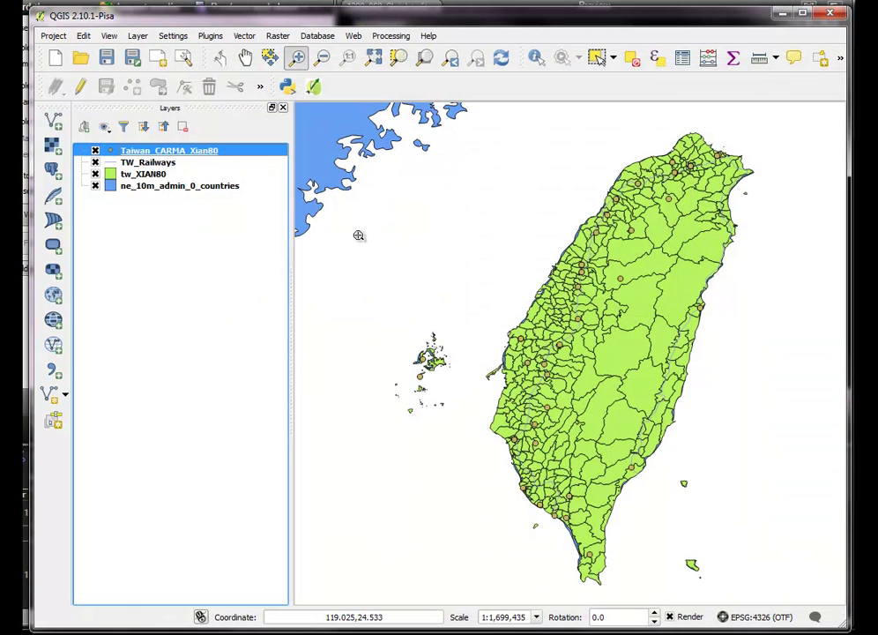
Style the TW_Railways lines red (#e8162f) with a 0.66 mm width.
left_click(116, 164)
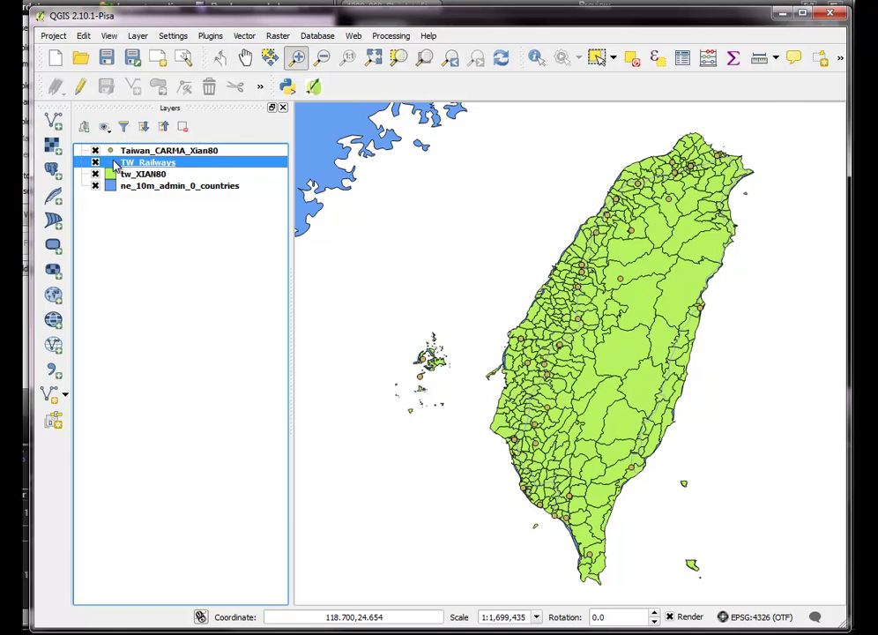
double_click(116, 164)
left_click(558, 187)
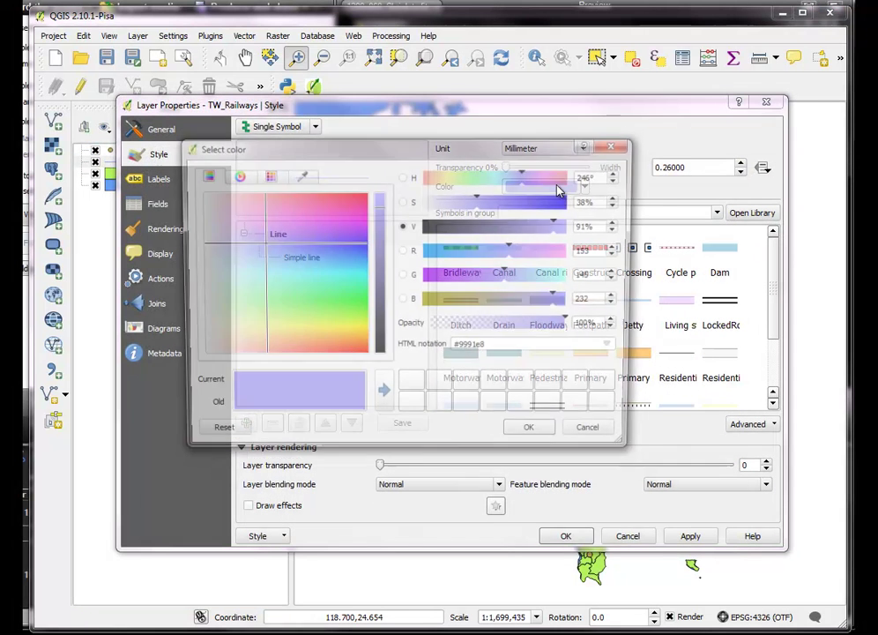
left_click(351, 196)
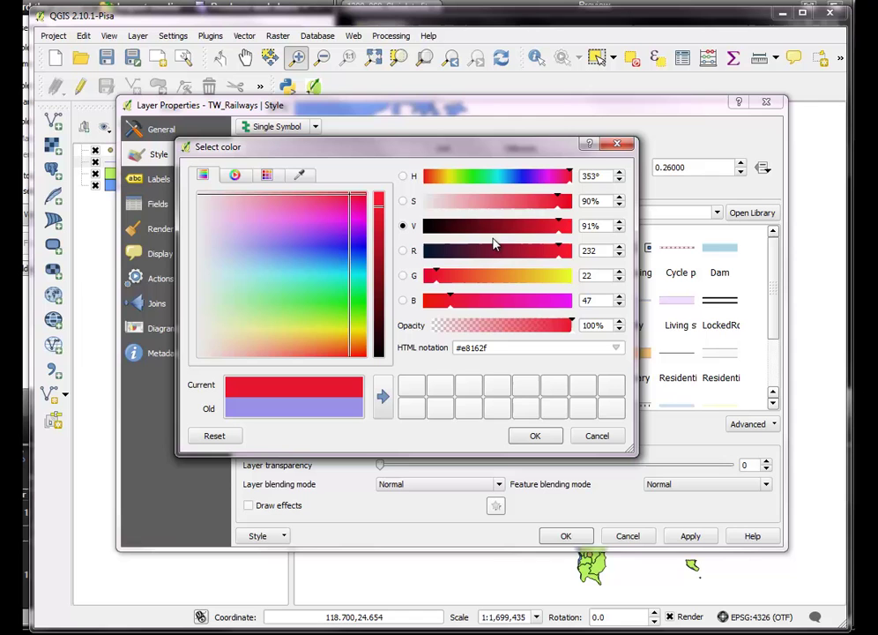
left_click(535, 436)
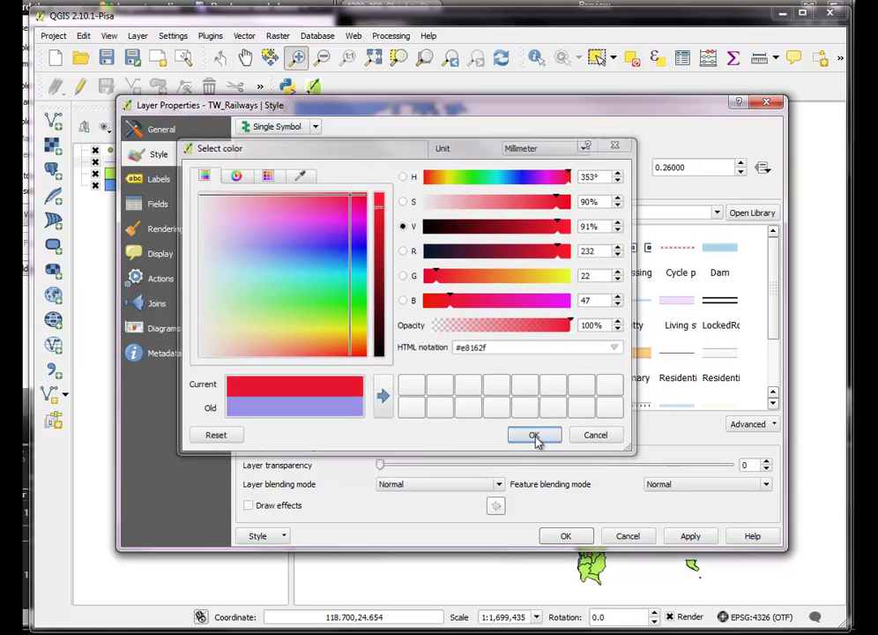
left_click(741, 164)
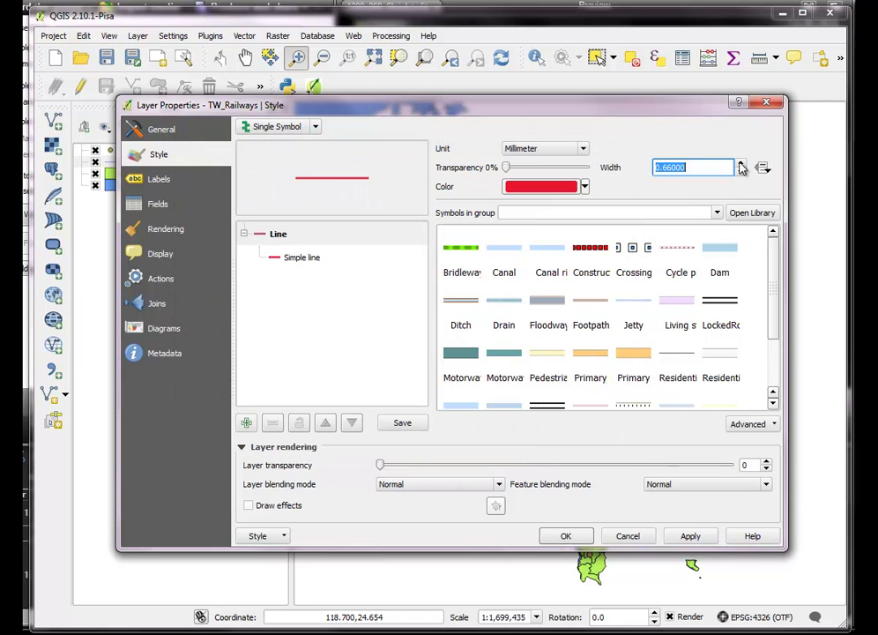
left_click(568, 535)
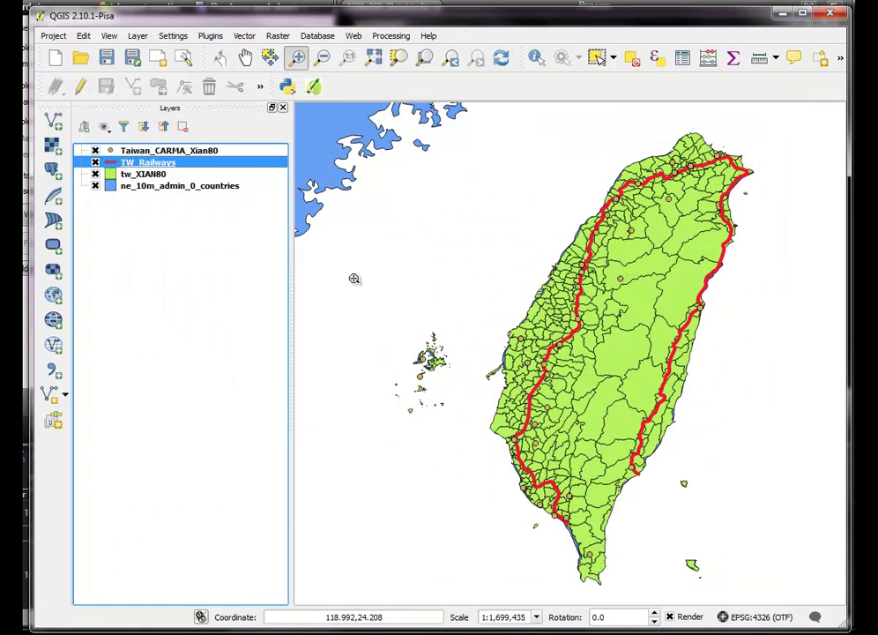
Switch off the tw_XIAN80 layer and select Taiwan_CARMA_Xian80 in the Layers panel.
left_click(95, 174)
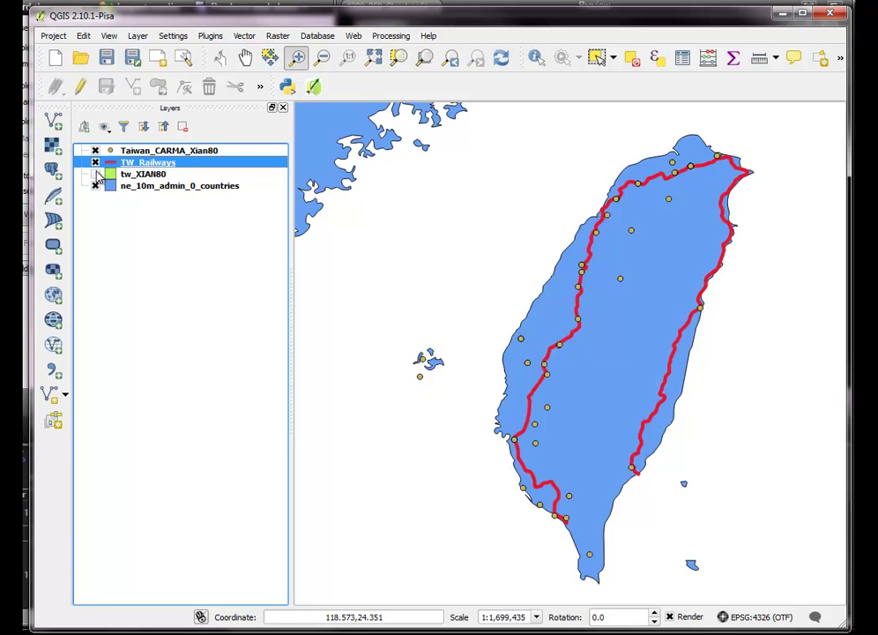
left_click(162, 180)
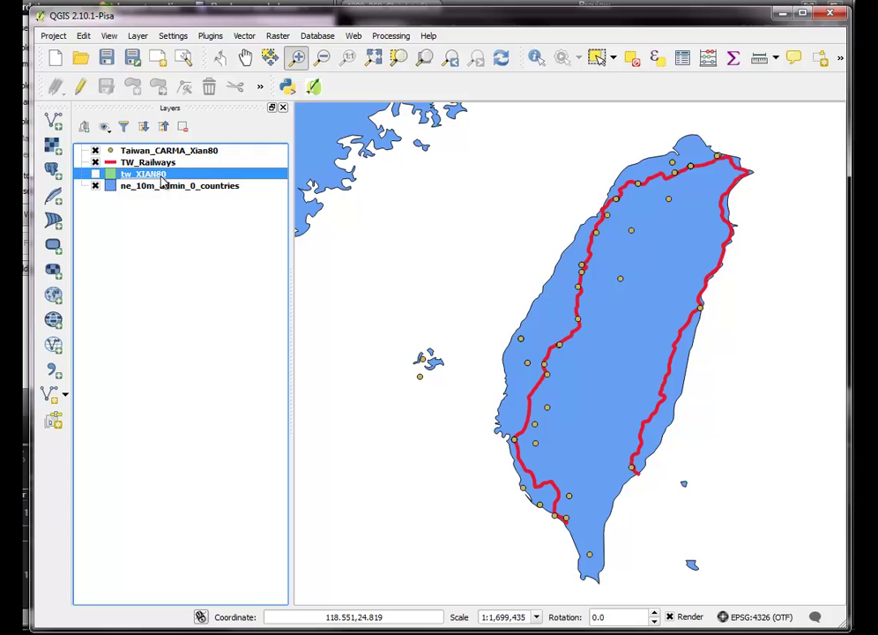
left_click(191, 152)
right_click(192, 153)
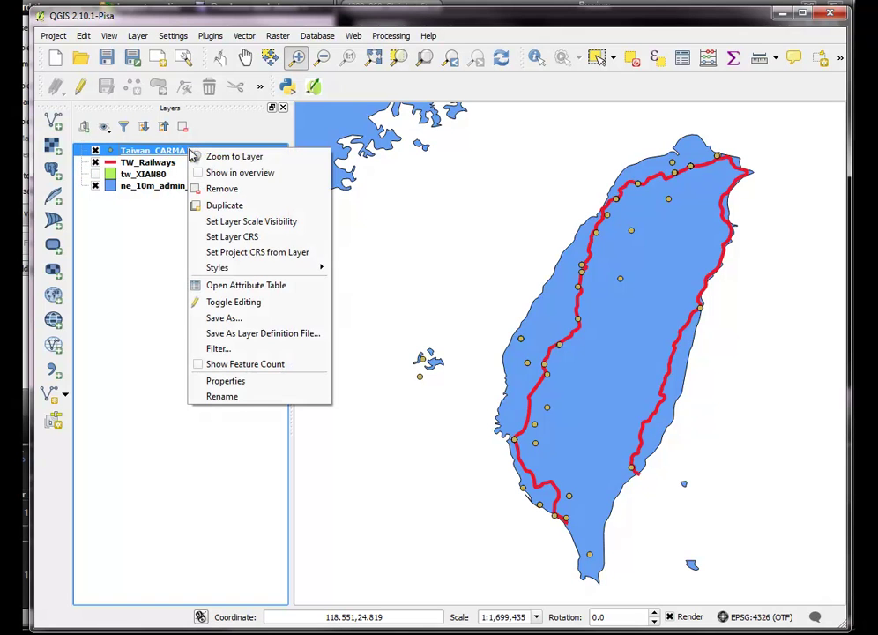
left_click(228, 381)
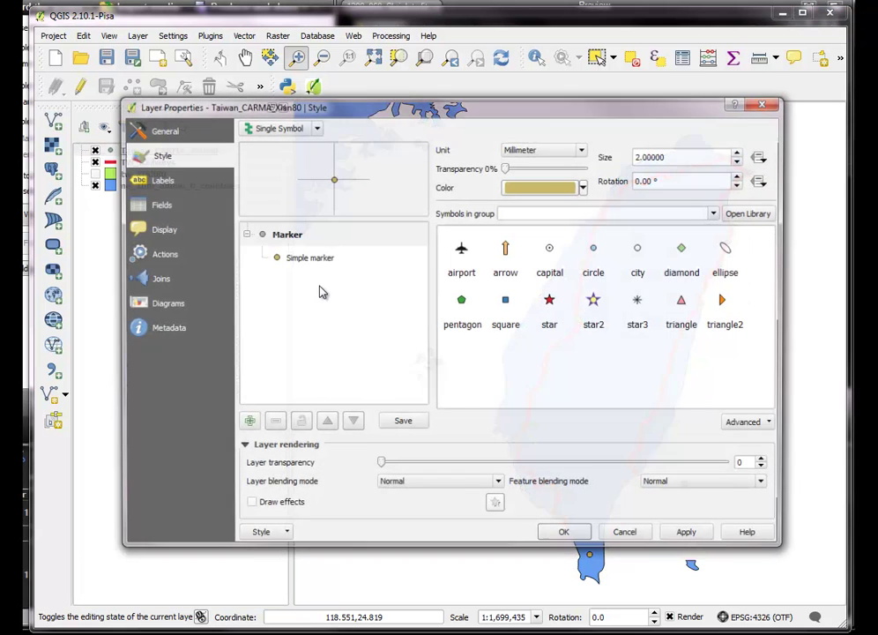
left_click(183, 136)
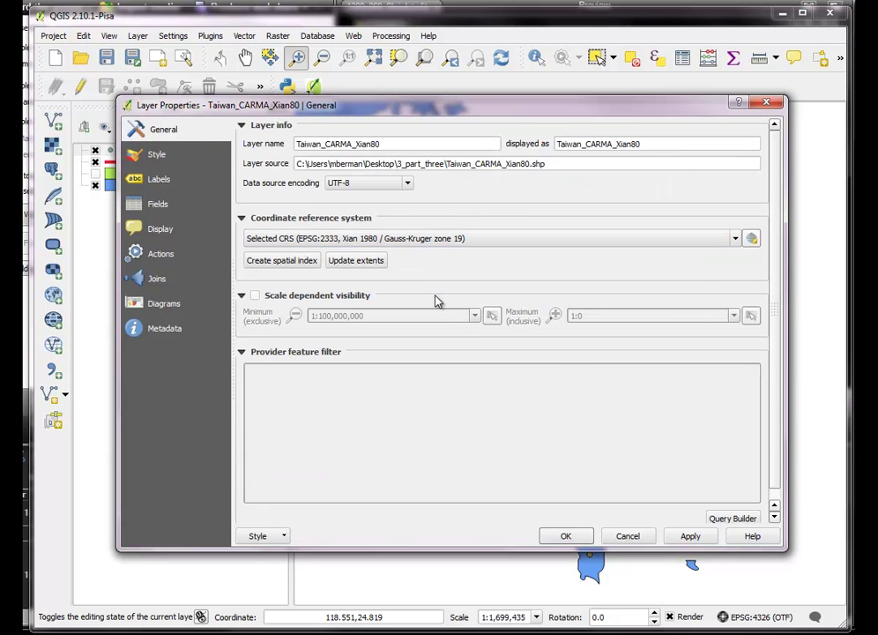
left_click(564, 536)
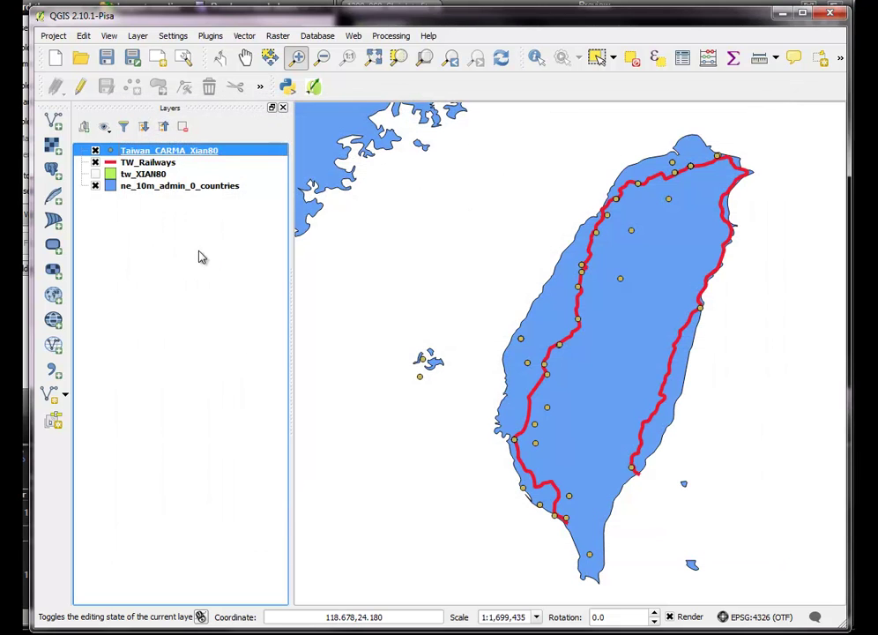
left_click(143, 163)
right_click(143, 164)
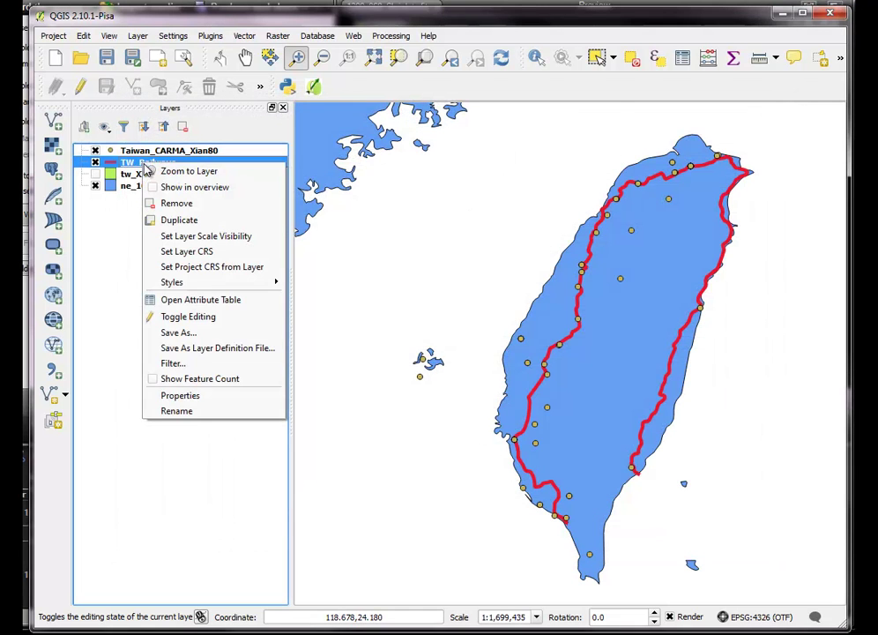
left_click(196, 396)
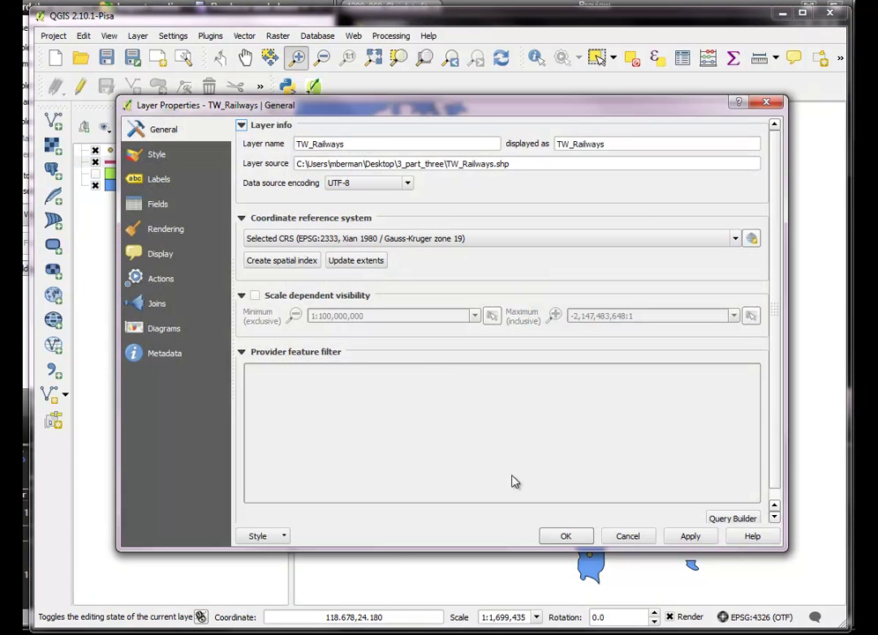
left_click(563, 535)
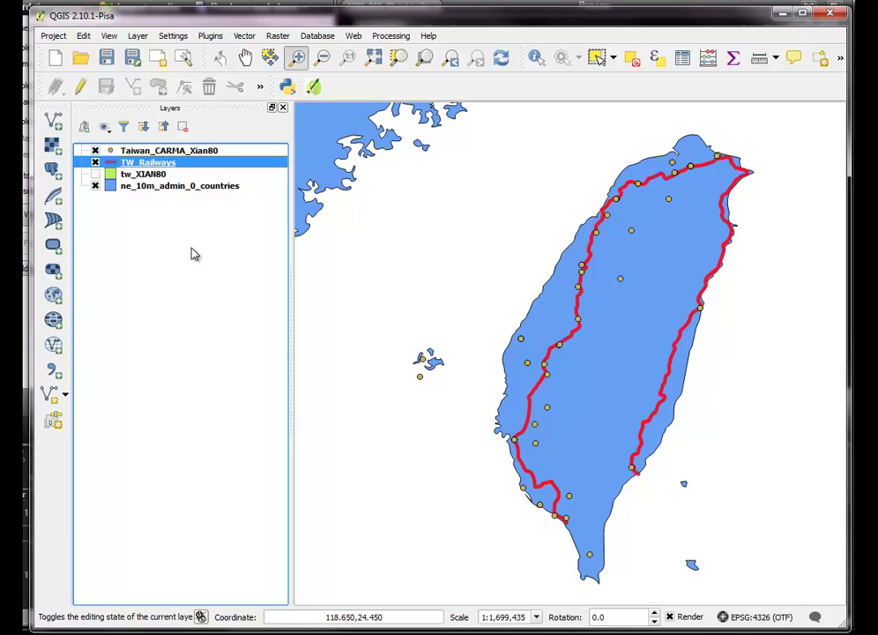
Buffer the Taiwan_CARMA_Xian80 power plants by 10000 and save the result as power_10km.shp.
left_click(182, 153)
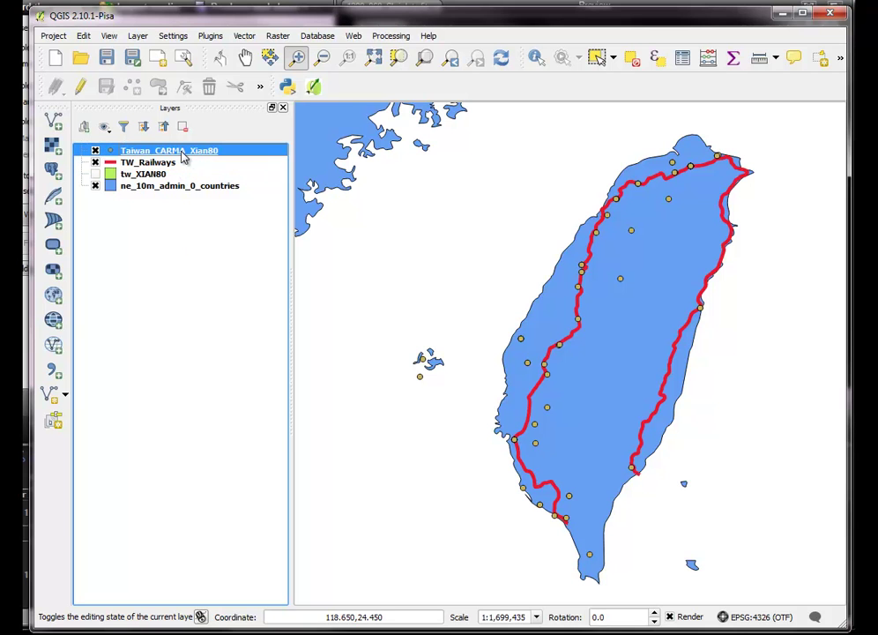
left_click(244, 37)
mouse_move(275, 167)
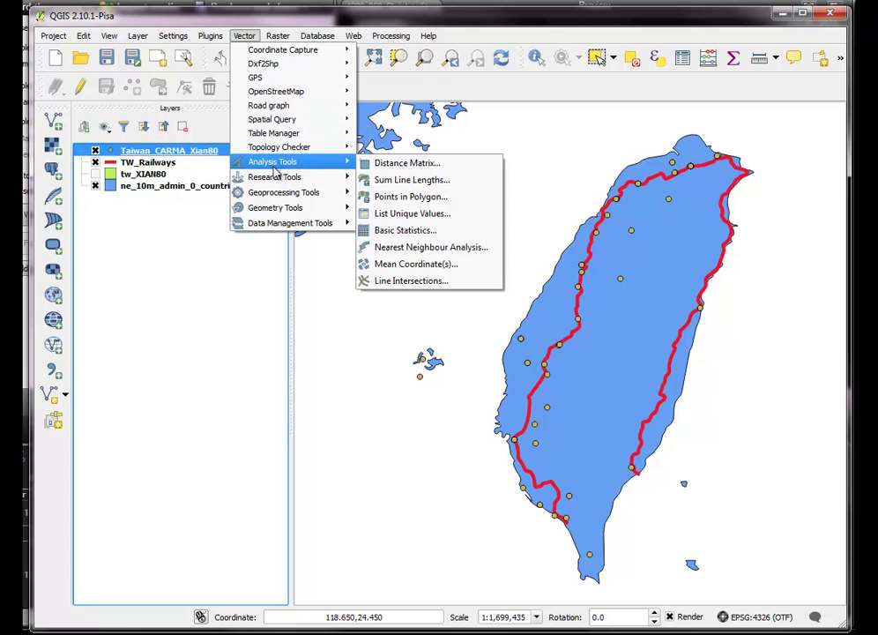
mouse_move(291, 192)
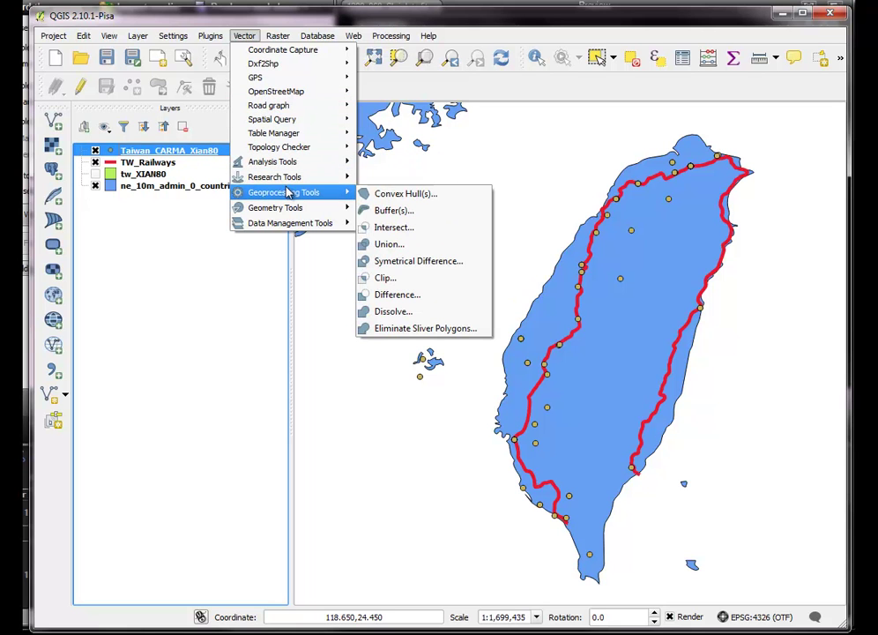
left_click(388, 213)
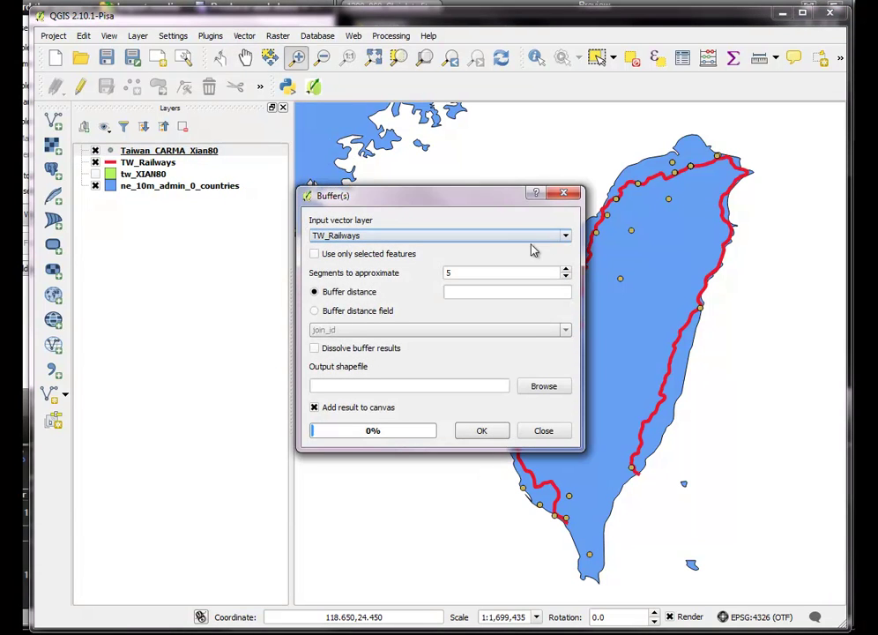
left_click(565, 235)
left_click(458, 258)
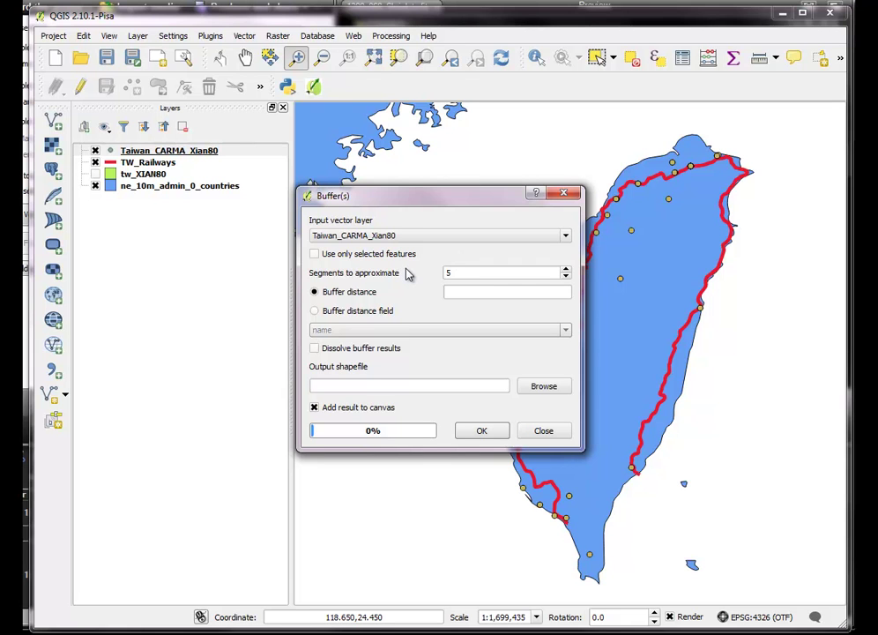
left_click(451, 292)
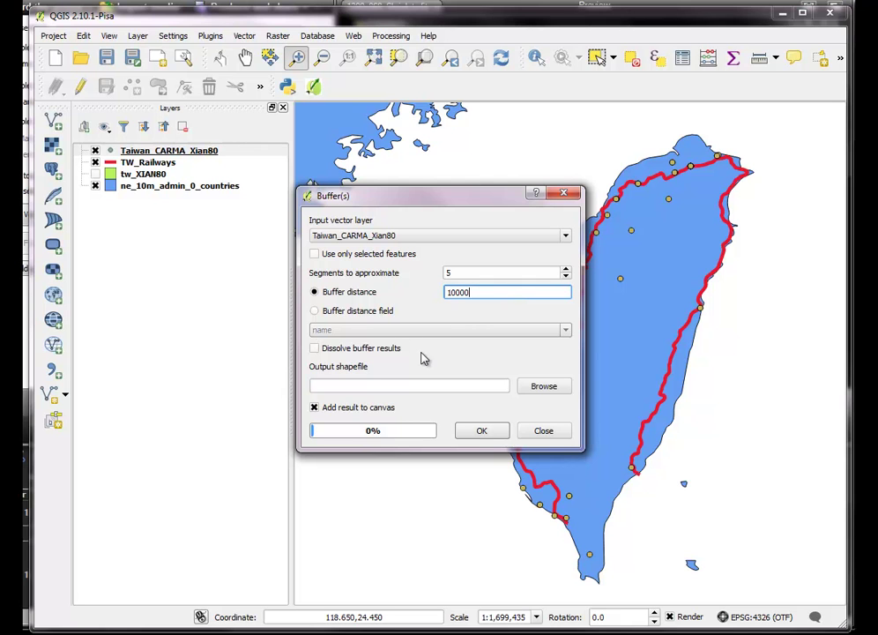
left_click(539, 387)
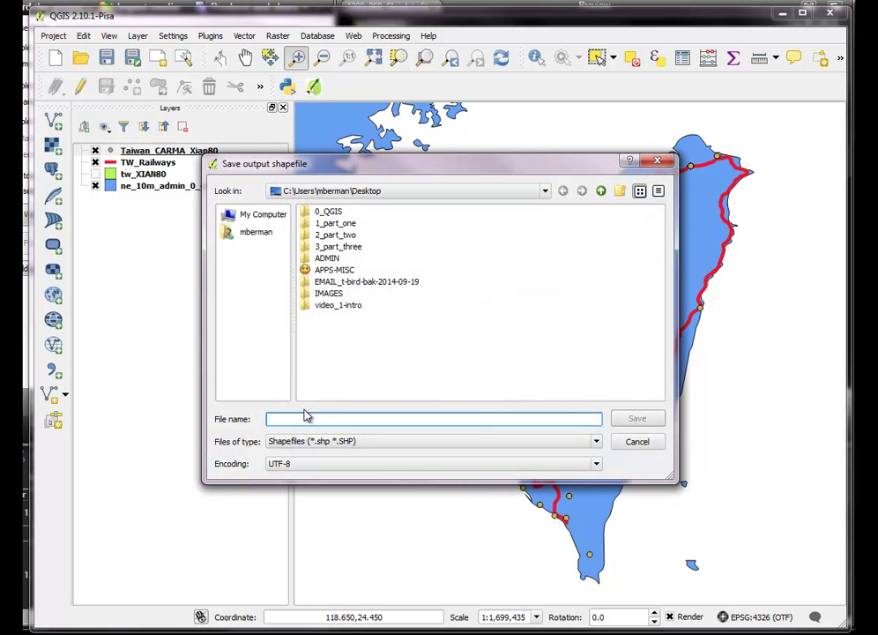
type("power_10km")
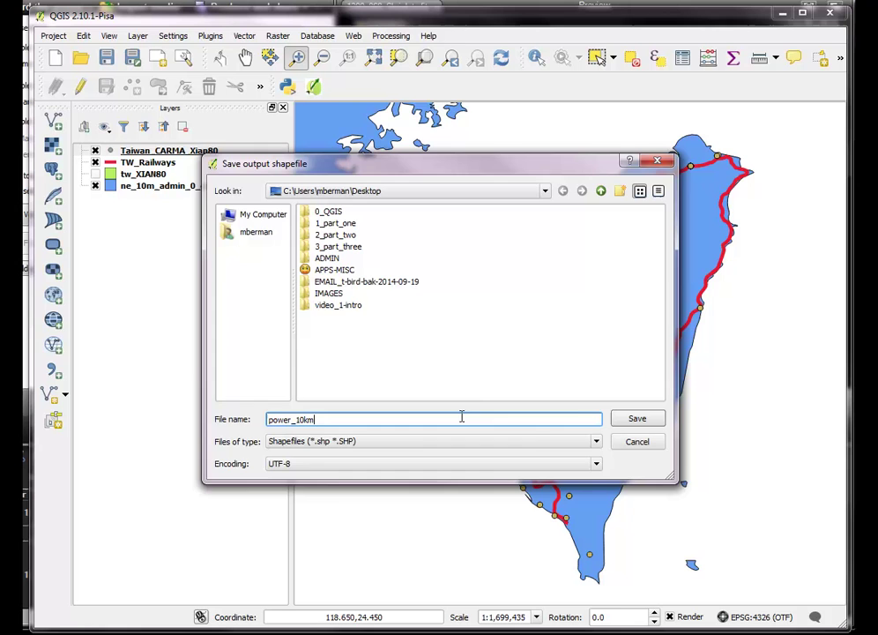
left_click(631, 420)
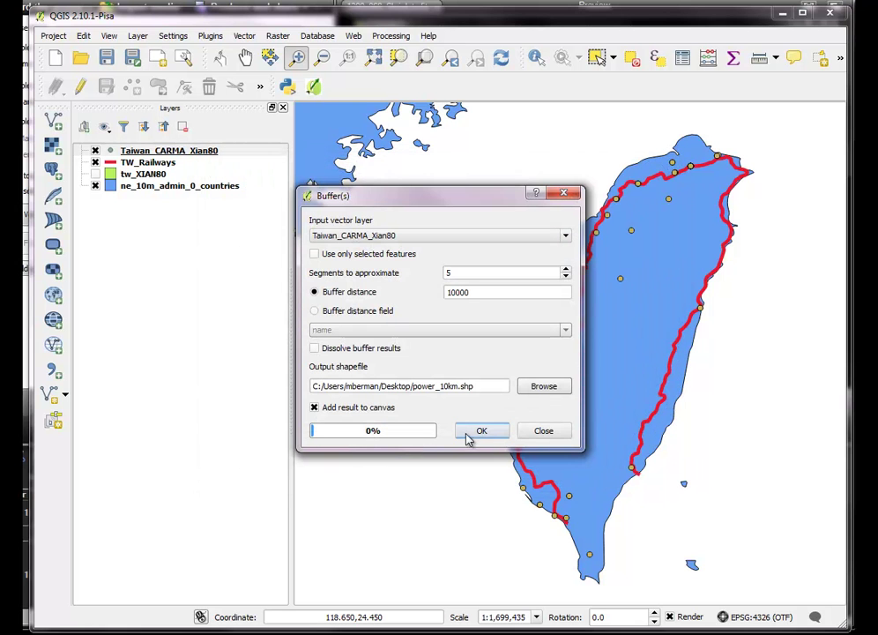
left_click(481, 432)
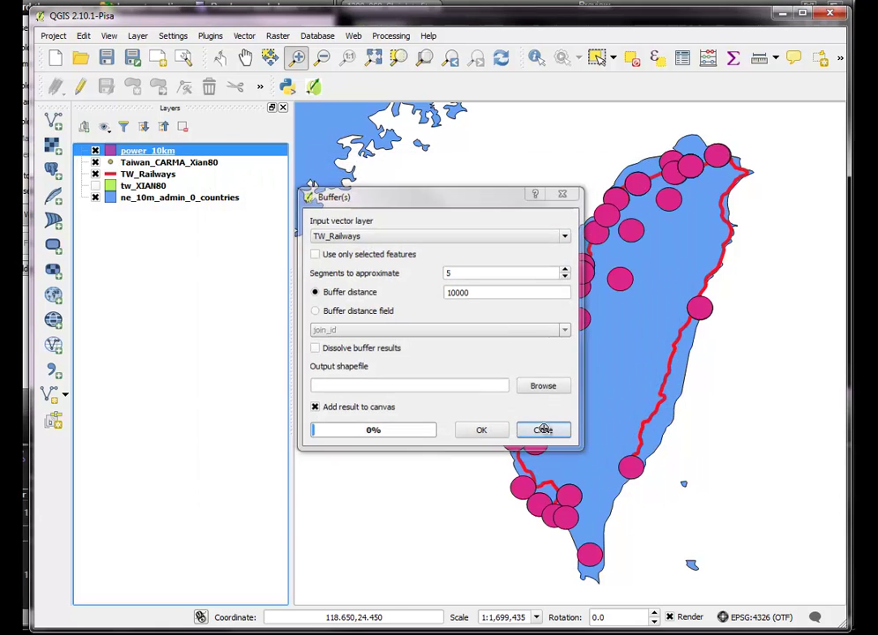
Close the earlier buffer dialog and set up a 5000 buffer of TW_Railways.
left_click(541, 430)
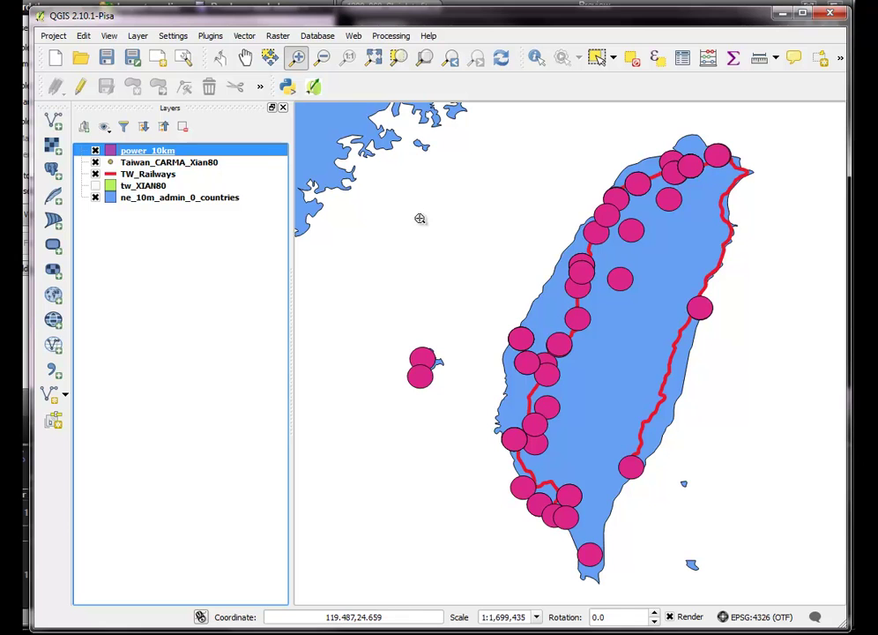
left_click(159, 175)
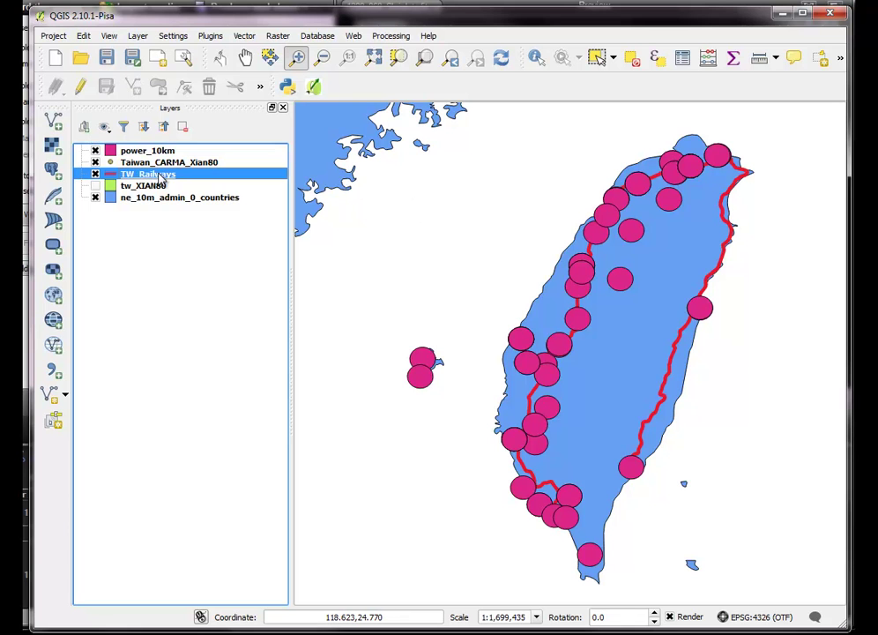
right_click(158, 175)
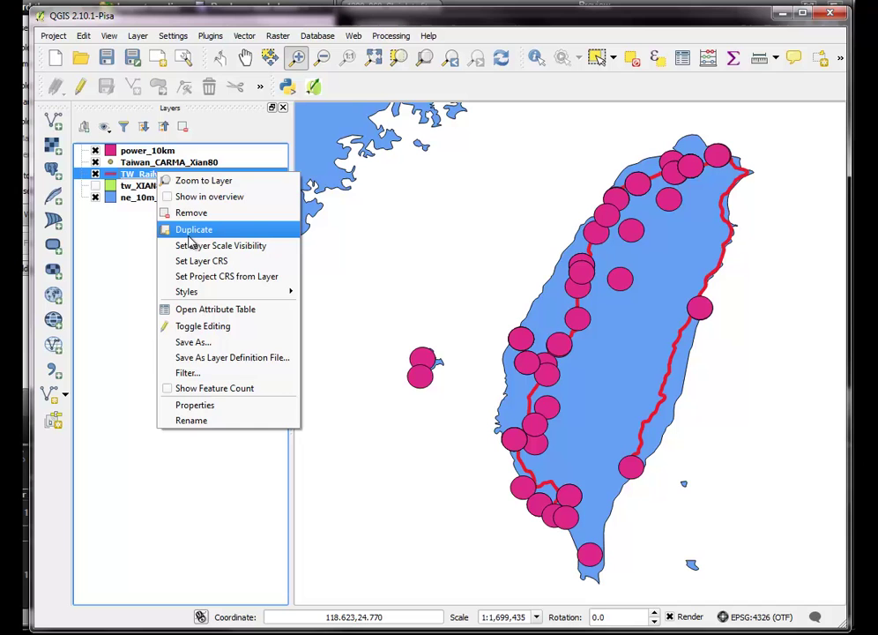
left_click(244, 37)
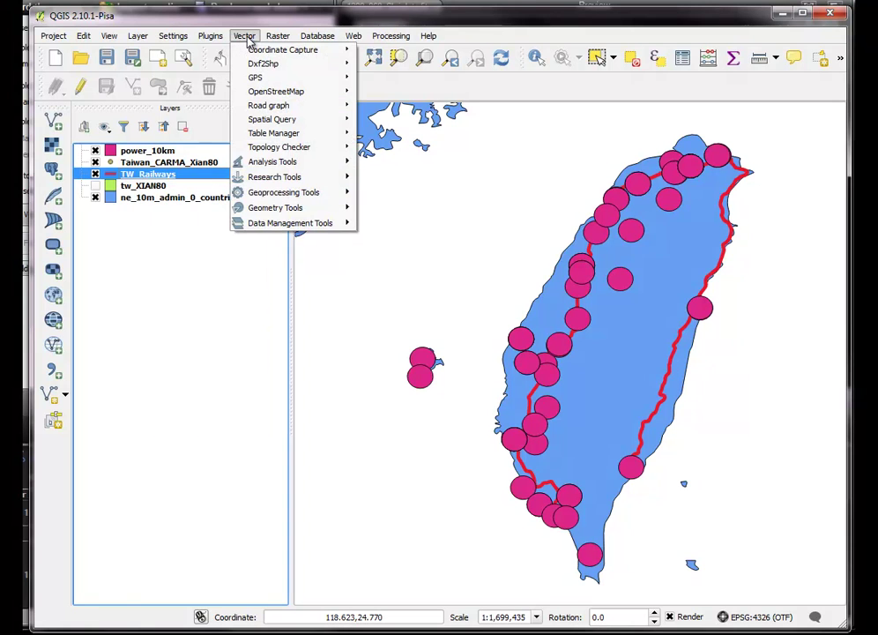
mouse_move(284, 192)
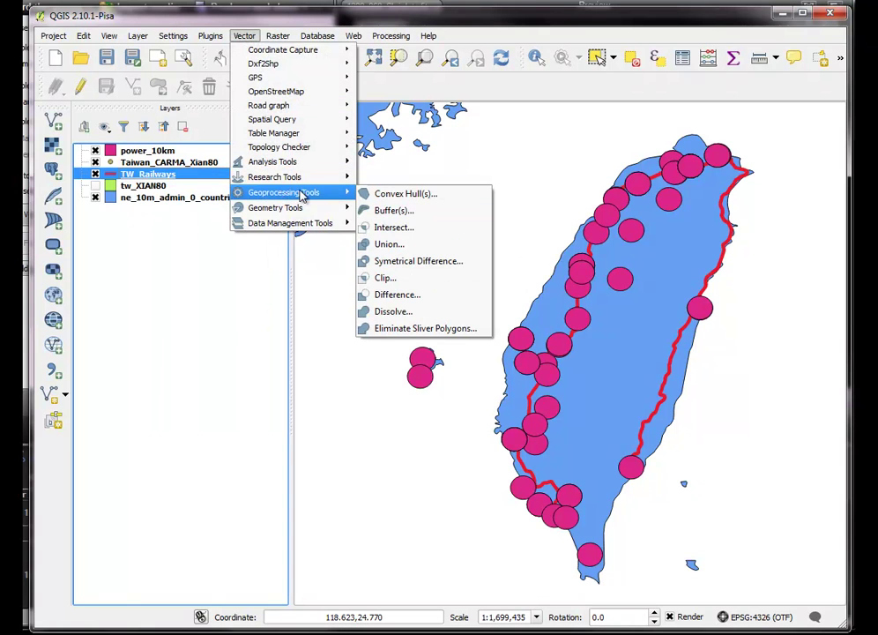
left_click(398, 211)
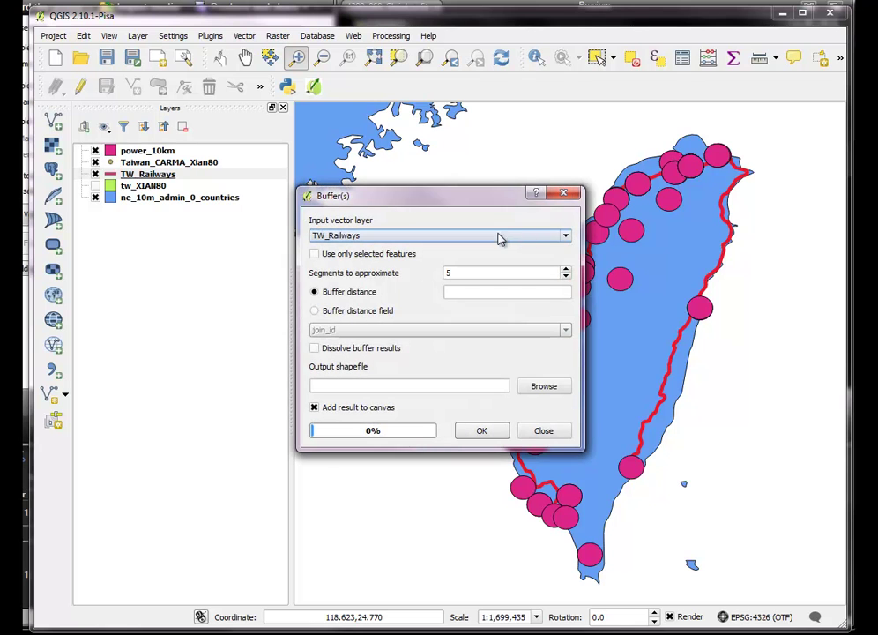
left_click(450, 292)
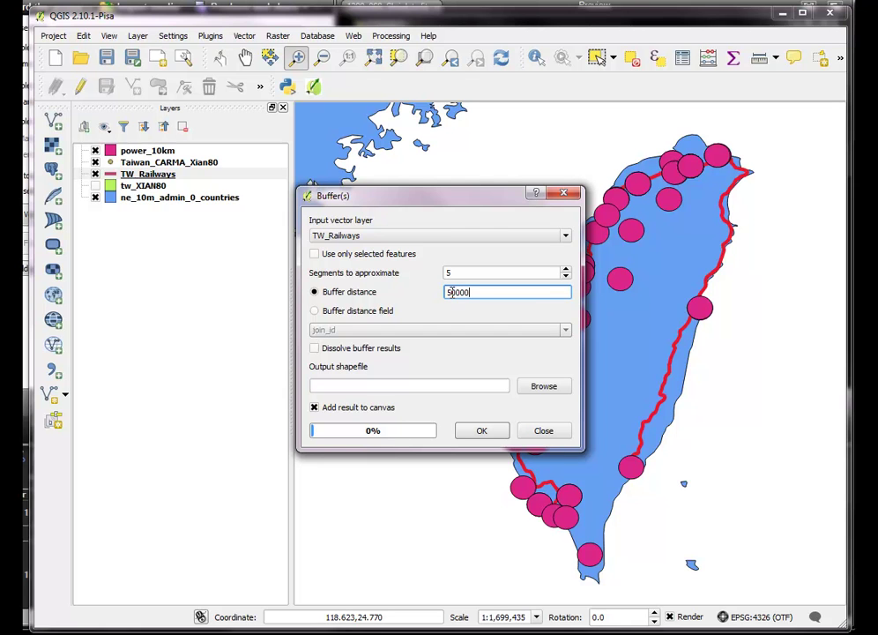
type("50000")
key("BackSpace")
Save the railway buffer as rail_5km.shp, run it, and close the tool.
left_click(492, 431)
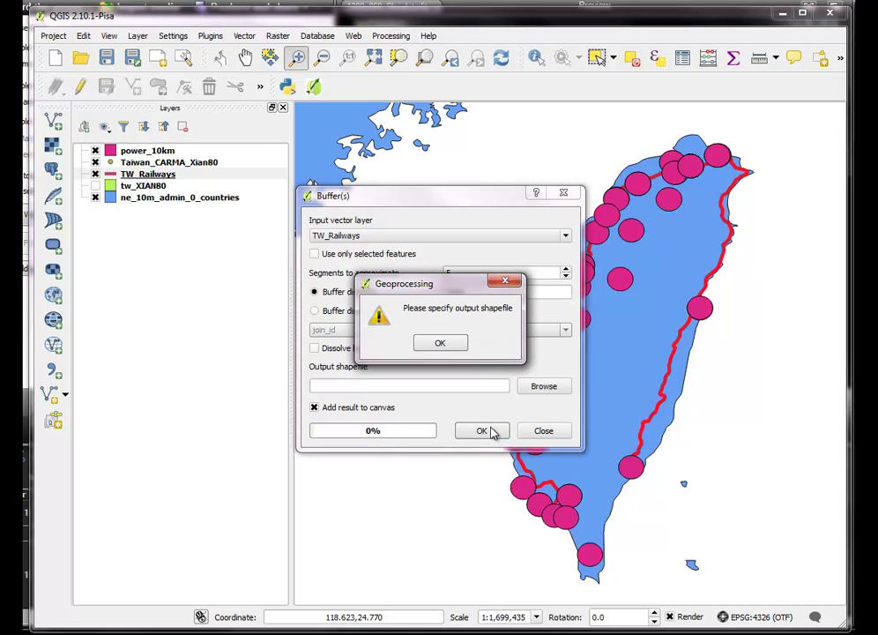
left_click(440, 344)
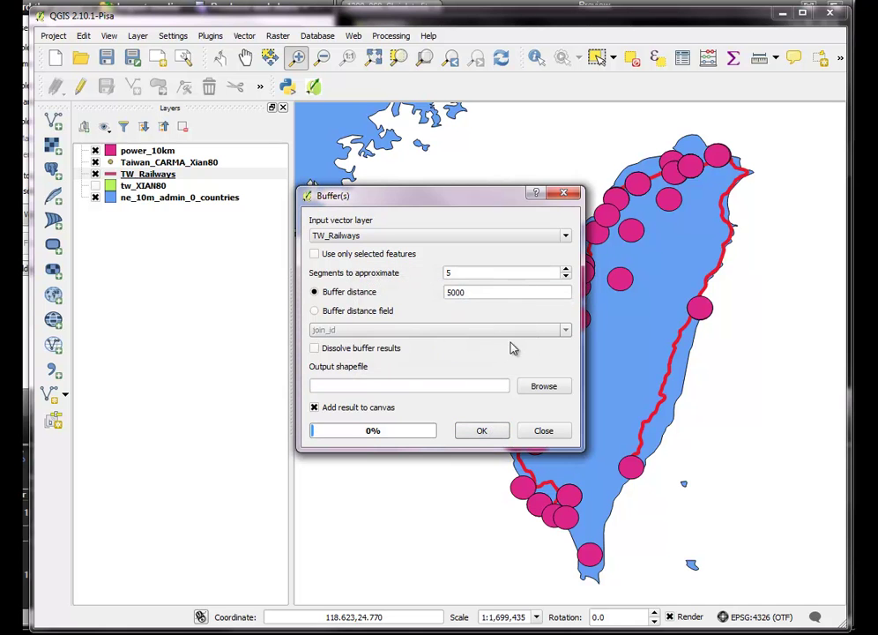
left_click(543, 388)
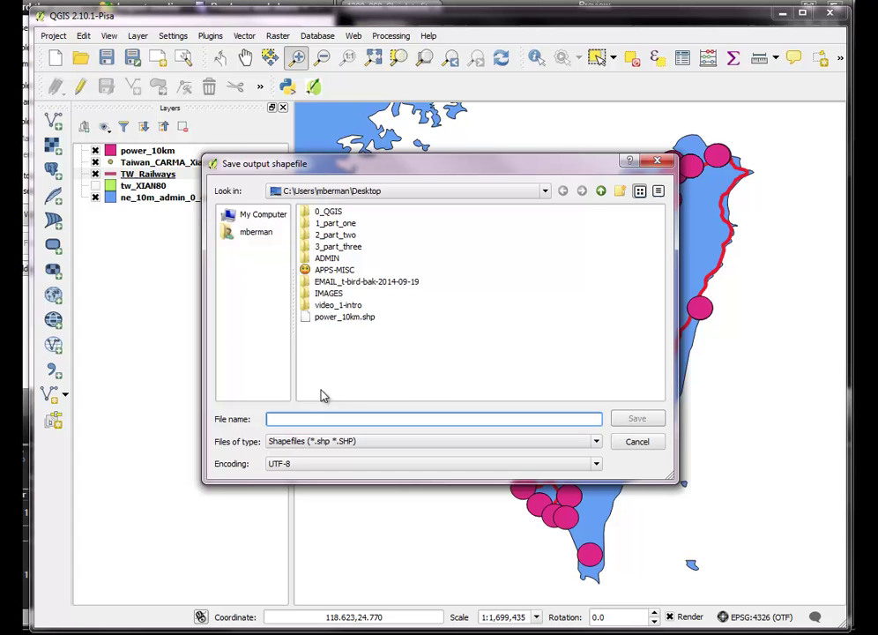
type("rail")
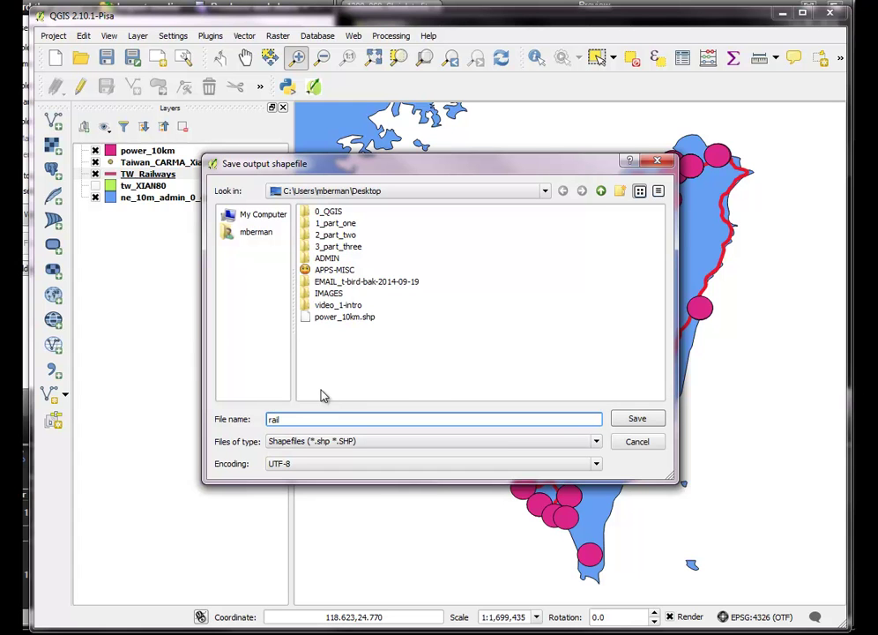
type("_5km")
key("Return")
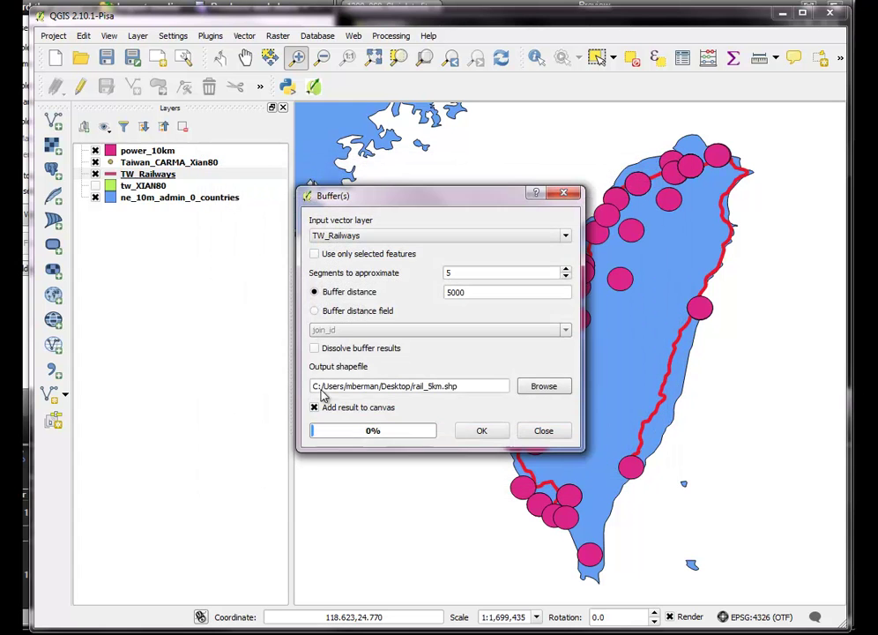
left_click(482, 431)
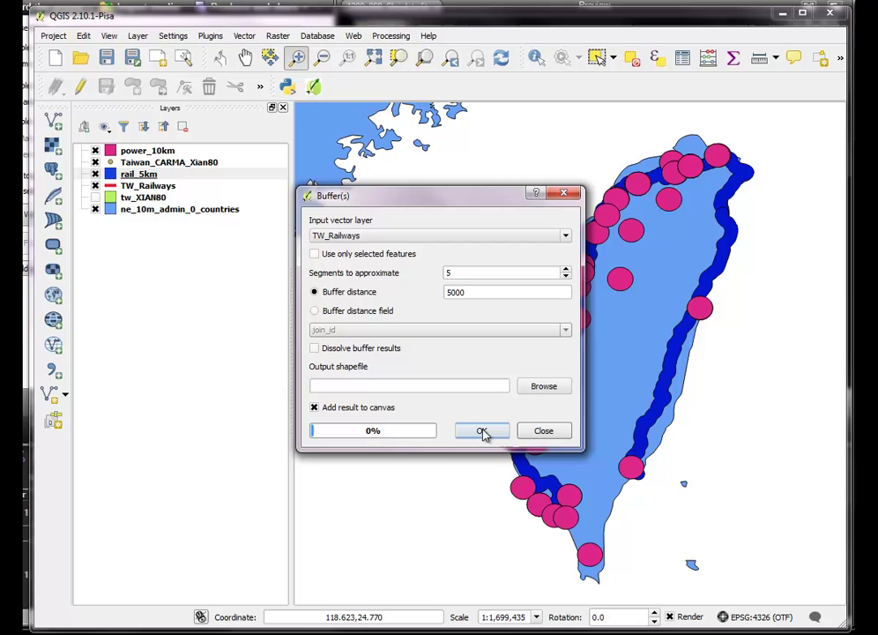
left_click(543, 430)
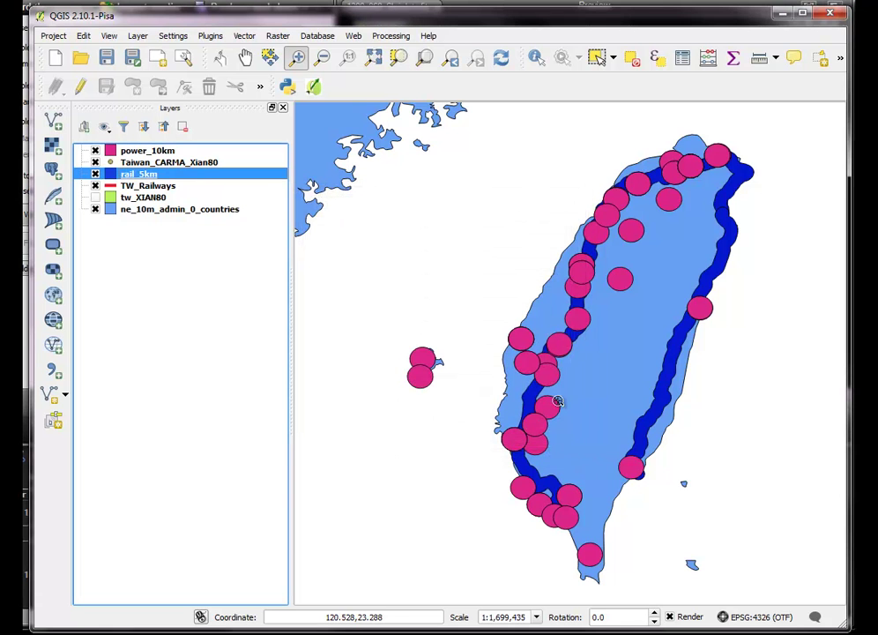
Give the power_10km simple fill style a layer transparency of 14.
right_click(129, 153)
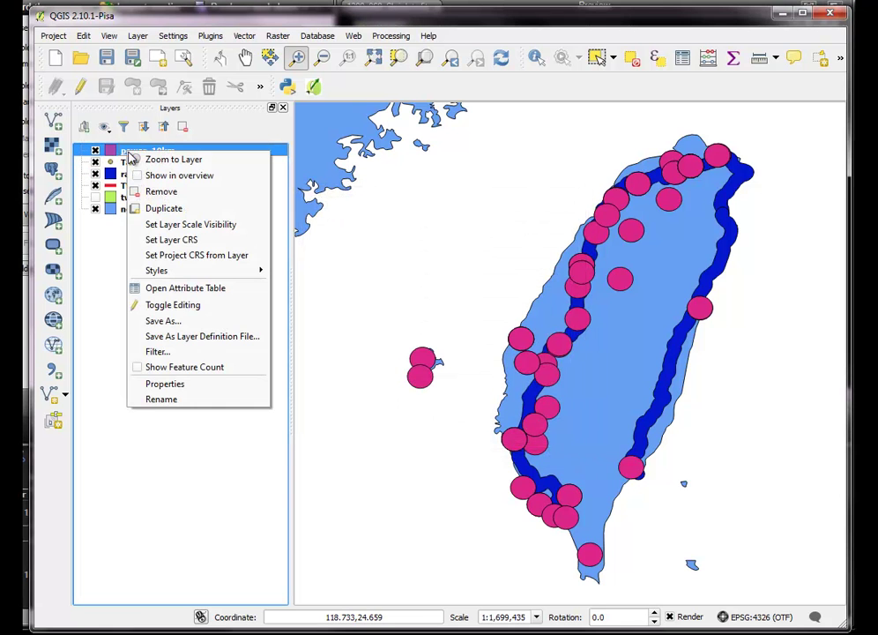
left_click(151, 385)
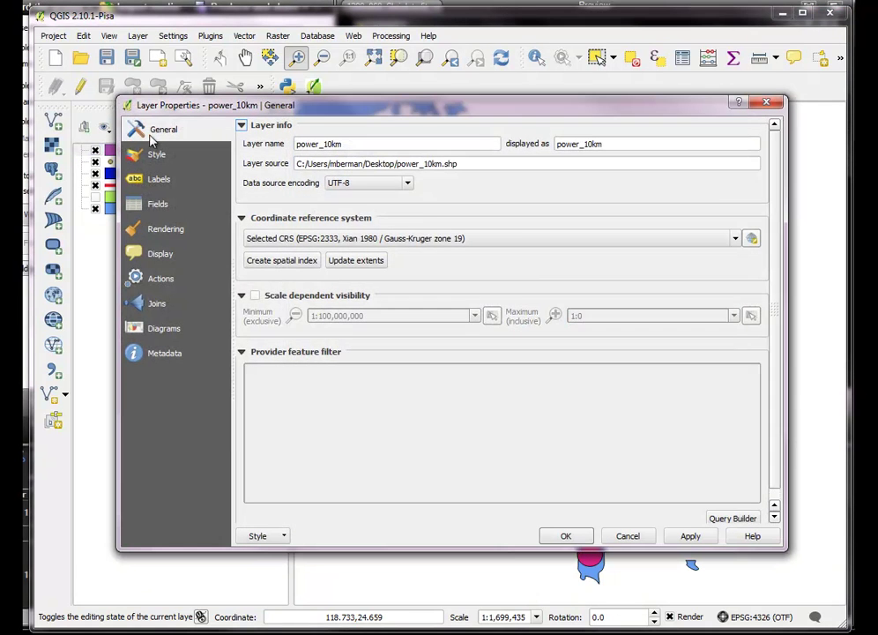
left_click(152, 153)
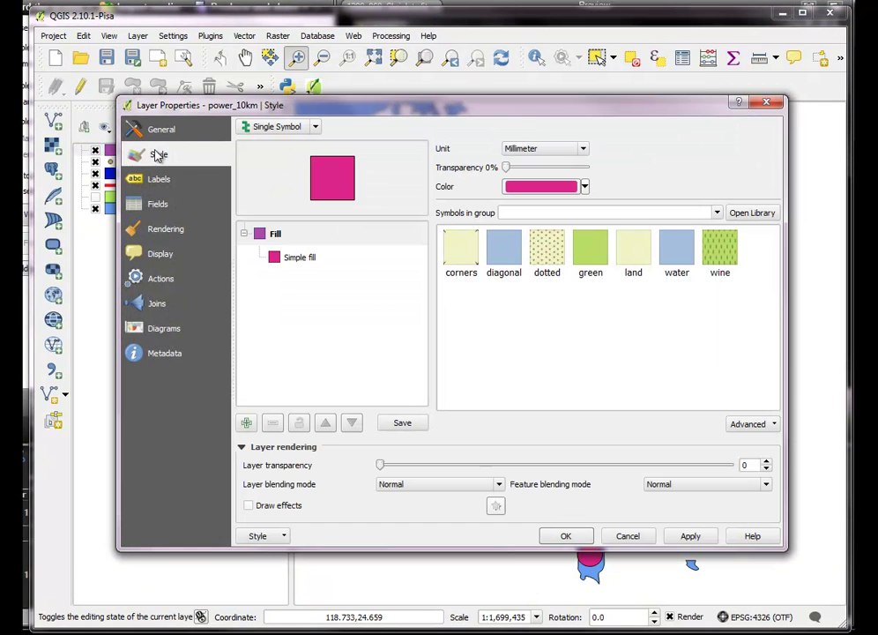
left_click(302, 256)
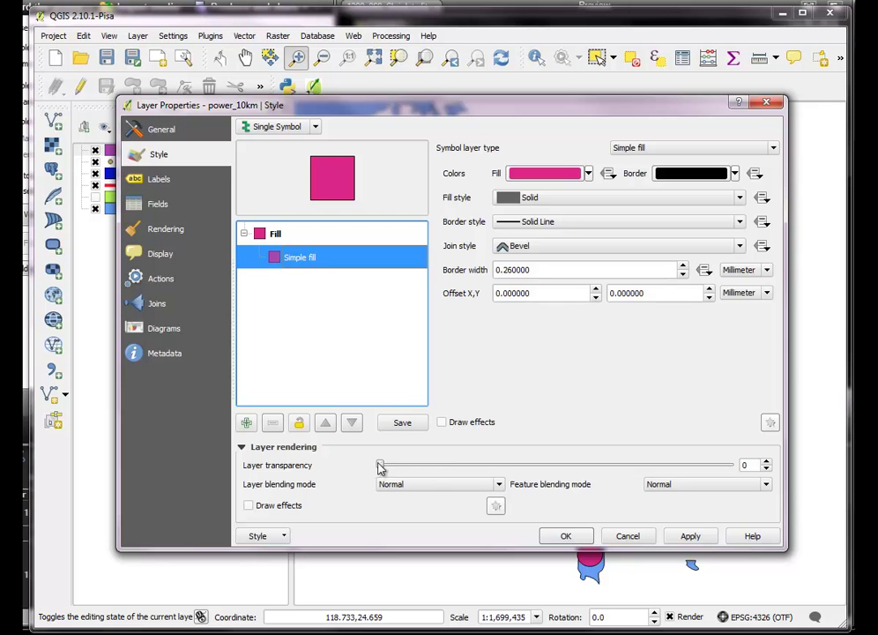
left_click_drag(380, 464, 428, 465)
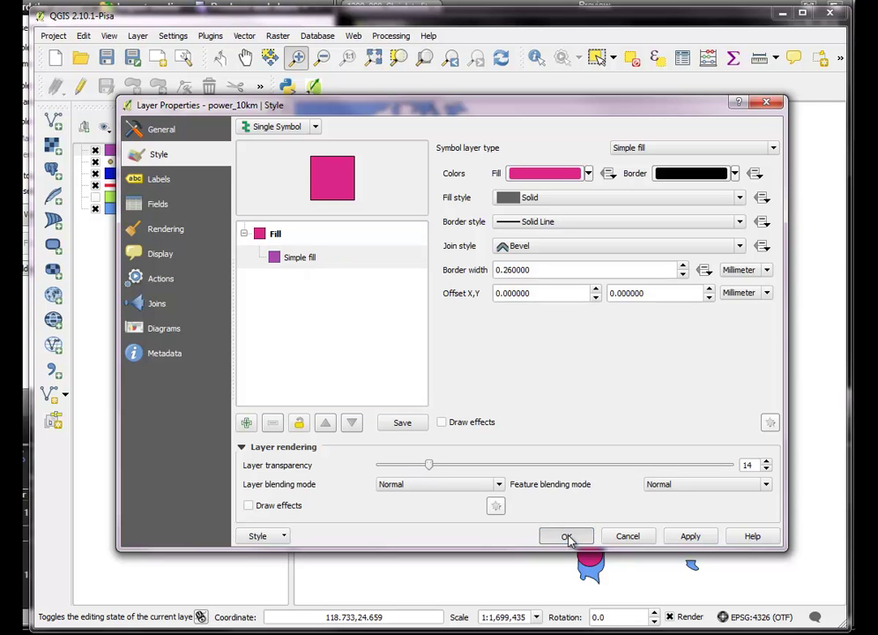
left_click(565, 537)
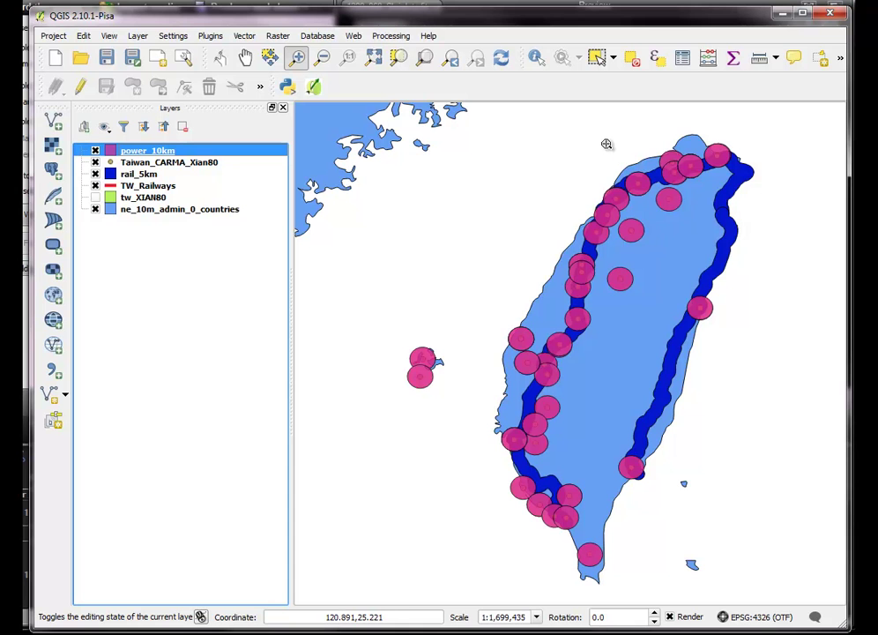
Zoom in with a rectangle drawn around Taiwan's northern tip.
left_click_drag(607, 144, 724, 228)
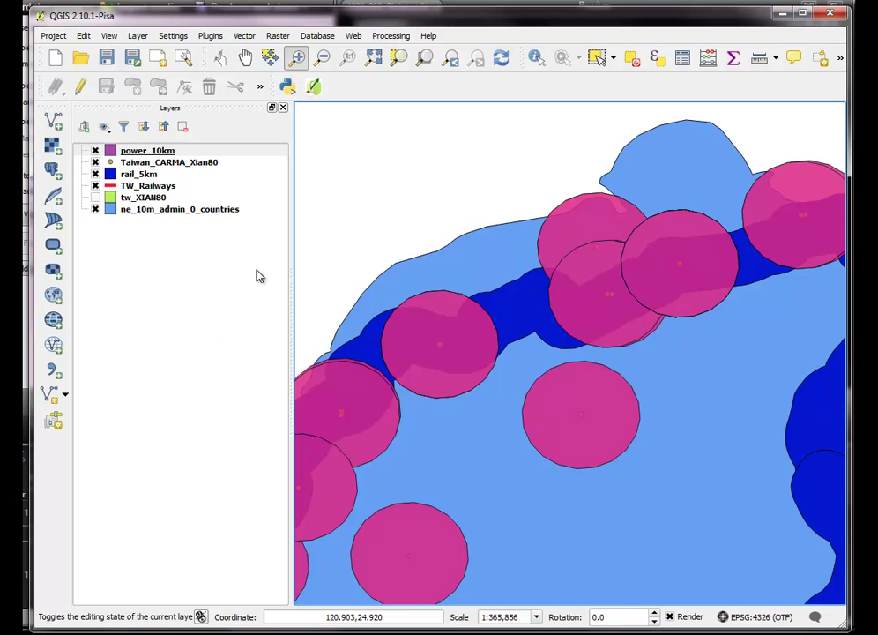
Set up a Difference with rail_5km as input and power_10km as the difference layer.
left_click(246, 42)
mouse_move(324, 171)
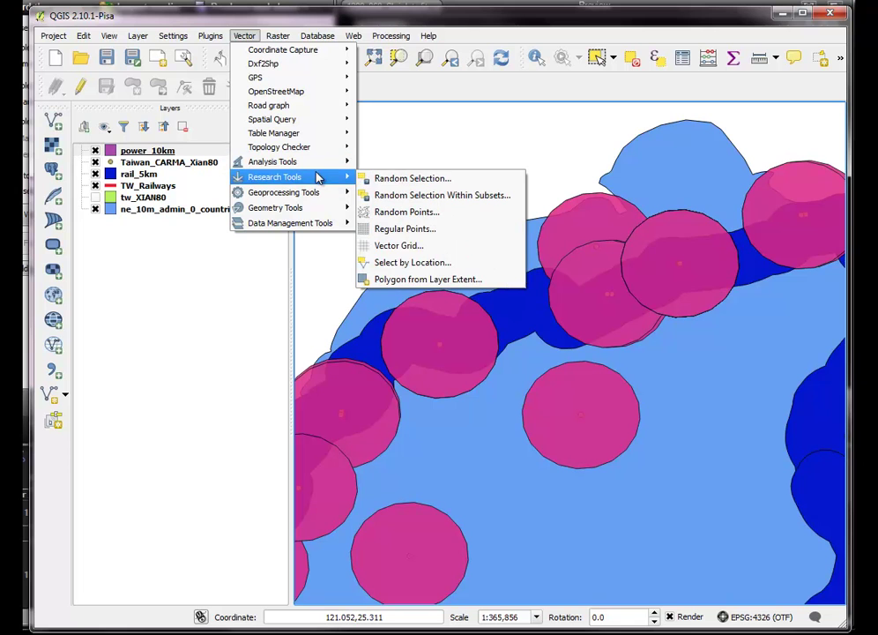
mouse_move(326, 208)
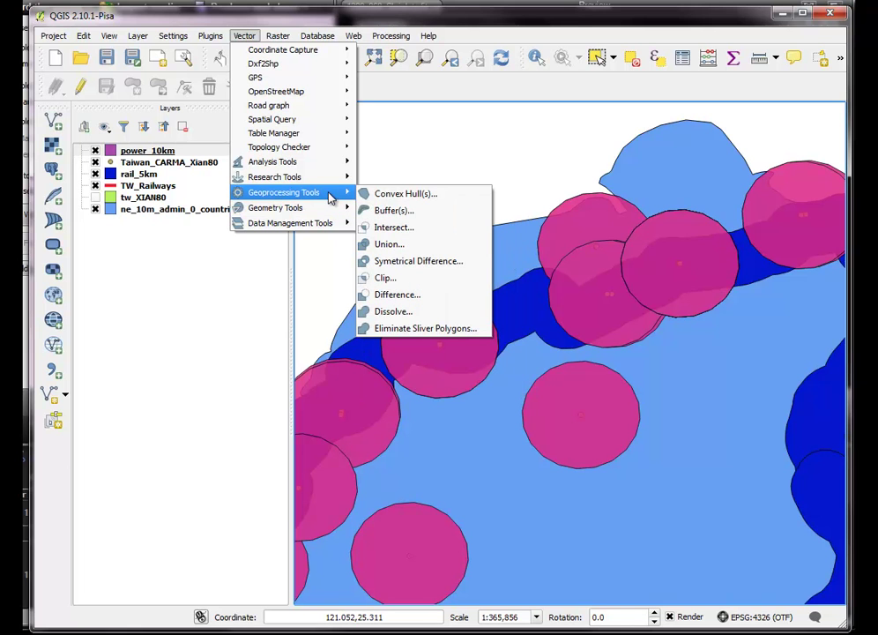
left_click(397, 294)
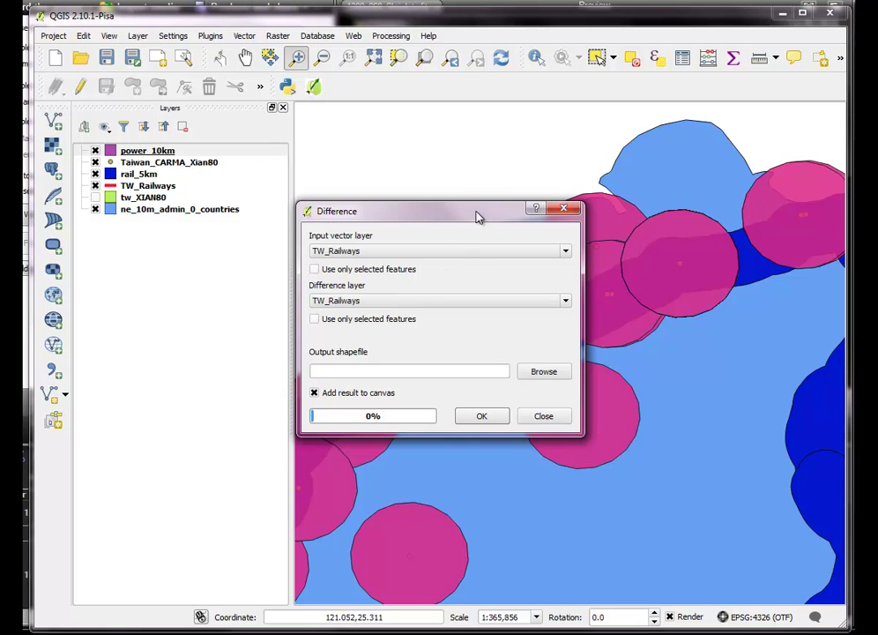
left_click_drag(476, 217, 506, 128)
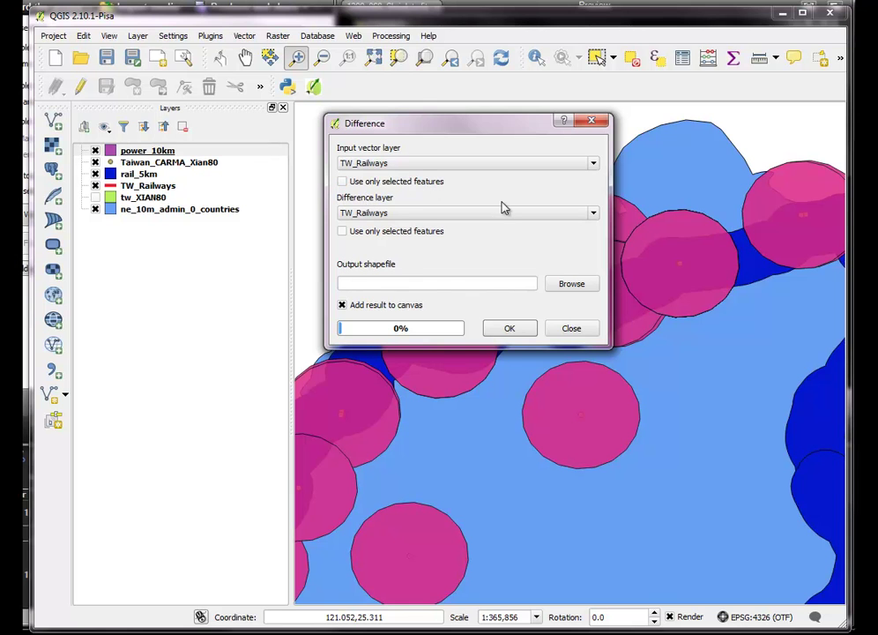
left_click(593, 214)
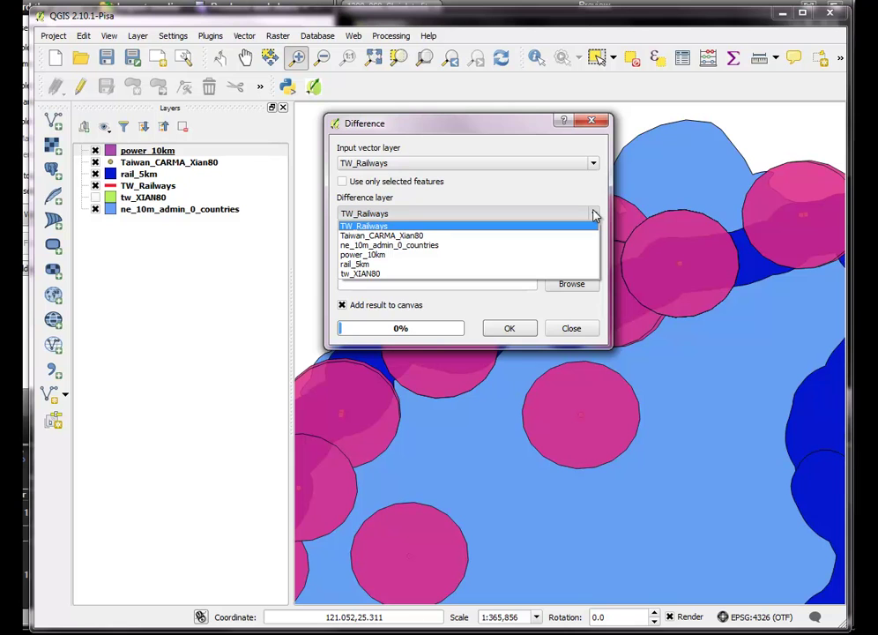
left_click(594, 164)
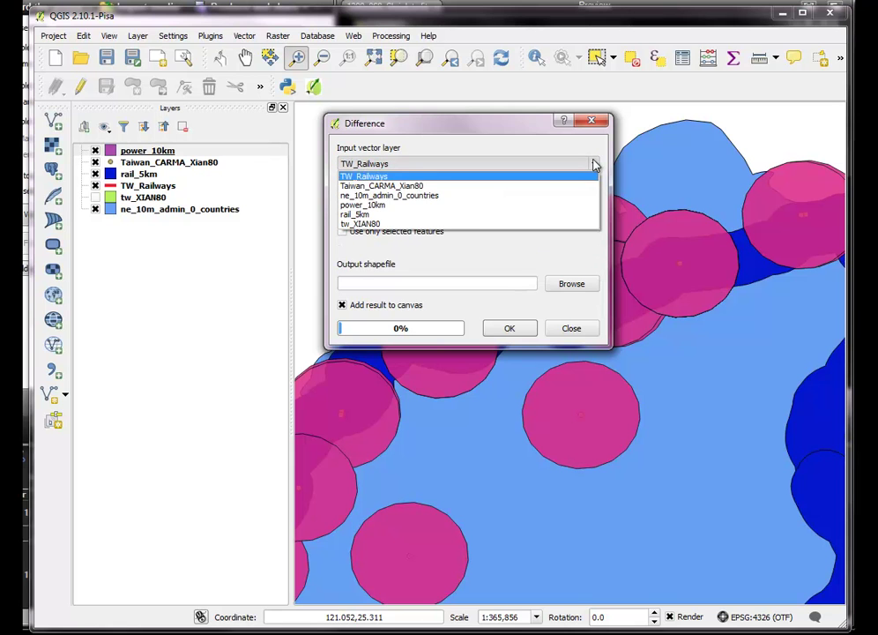
left_click(416, 215)
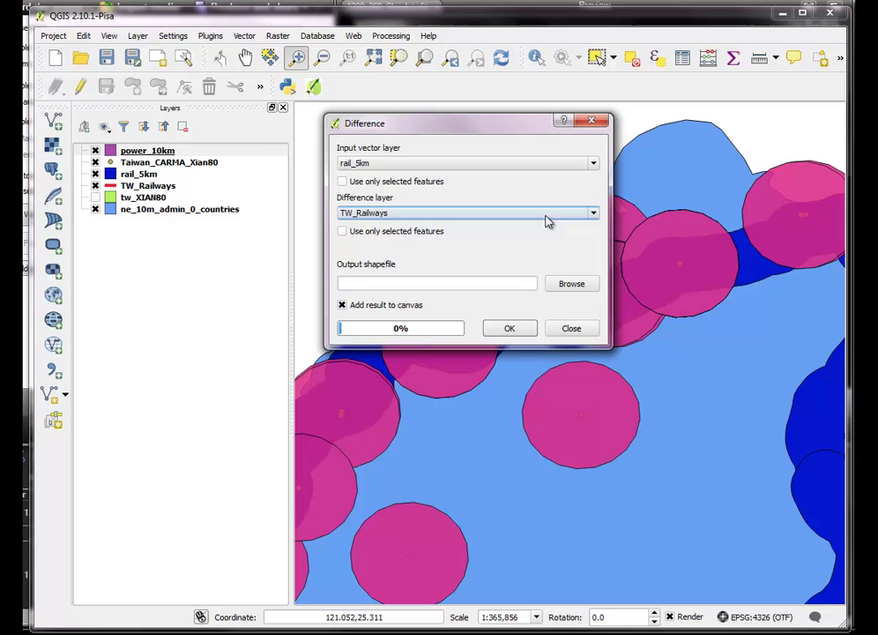
left_click(589, 218)
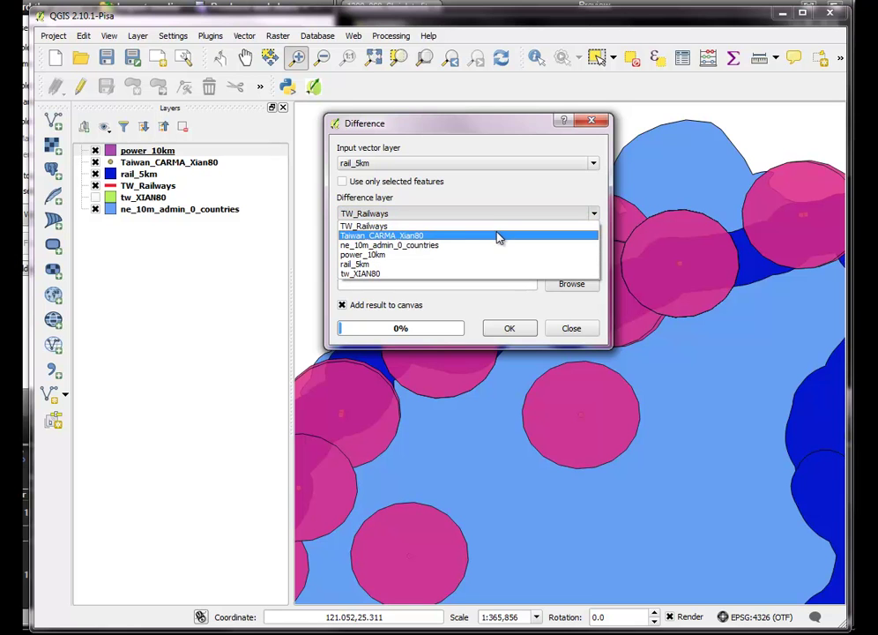
left_click(423, 256)
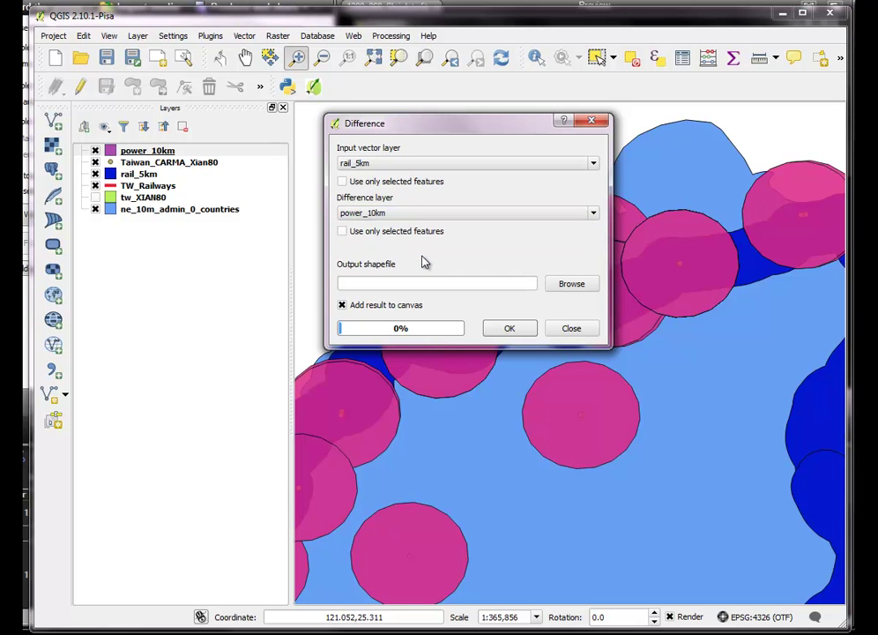
Save the difference output as diff_rail_power.shp, run it, and close the tool.
left_click(569, 284)
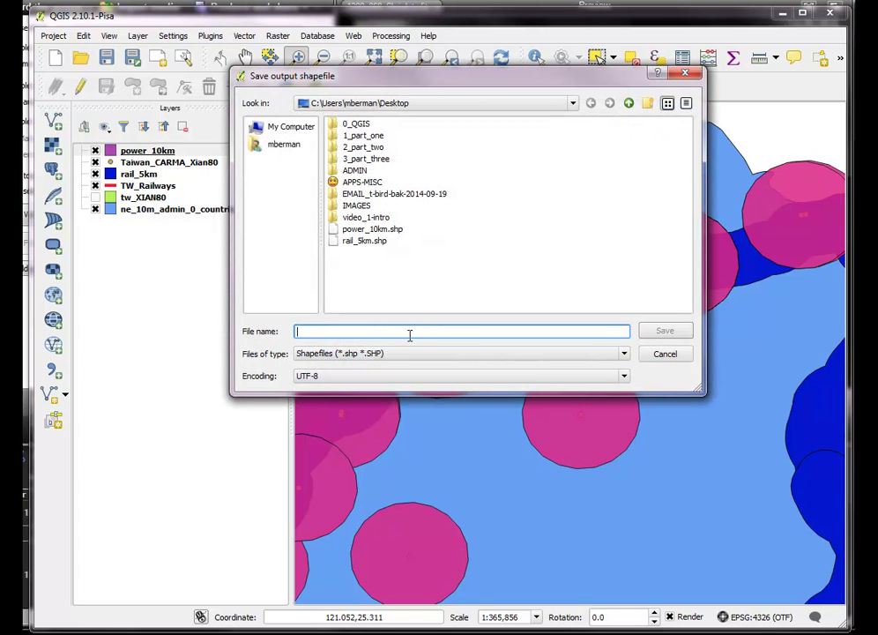
type("diff_rail_power")
left_click(665, 330)
left_click(520, 331)
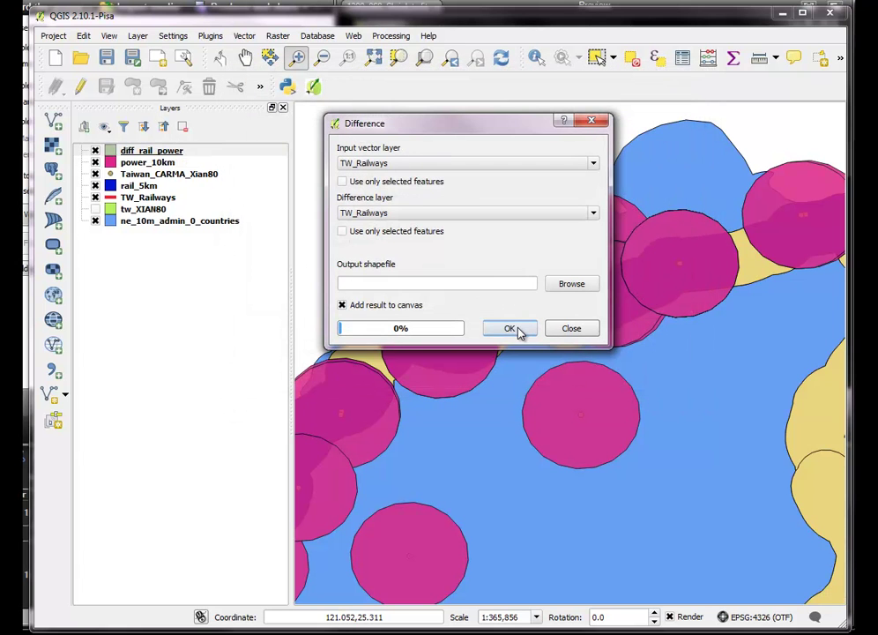
left_click(576, 331)
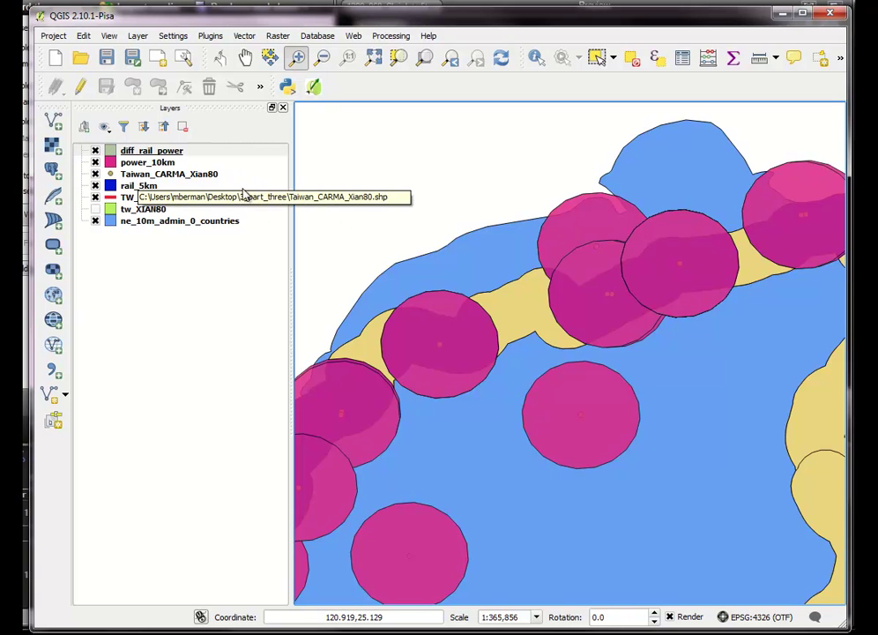
Switch off the power_10km and rail_5km layers.
left_click(95, 163)
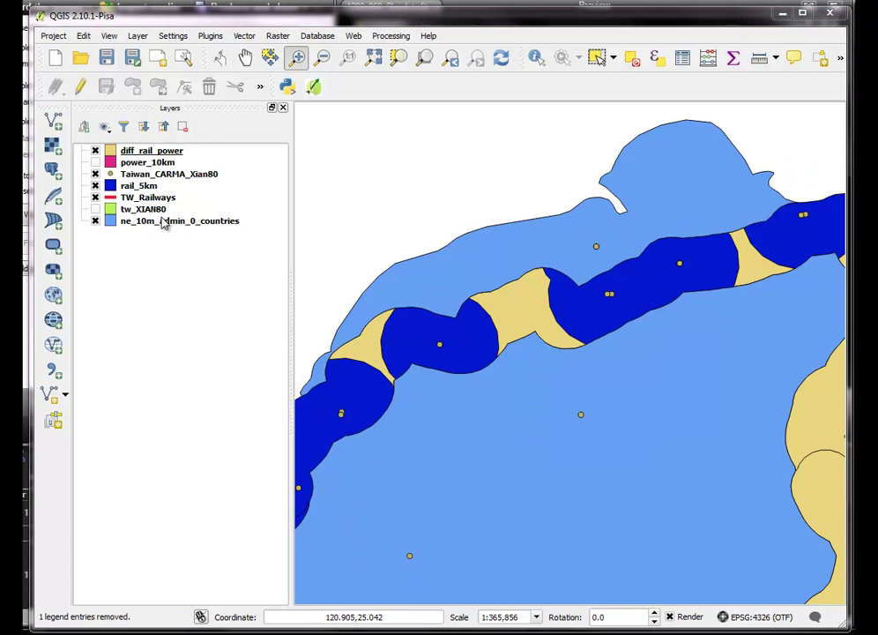
left_click(95, 186)
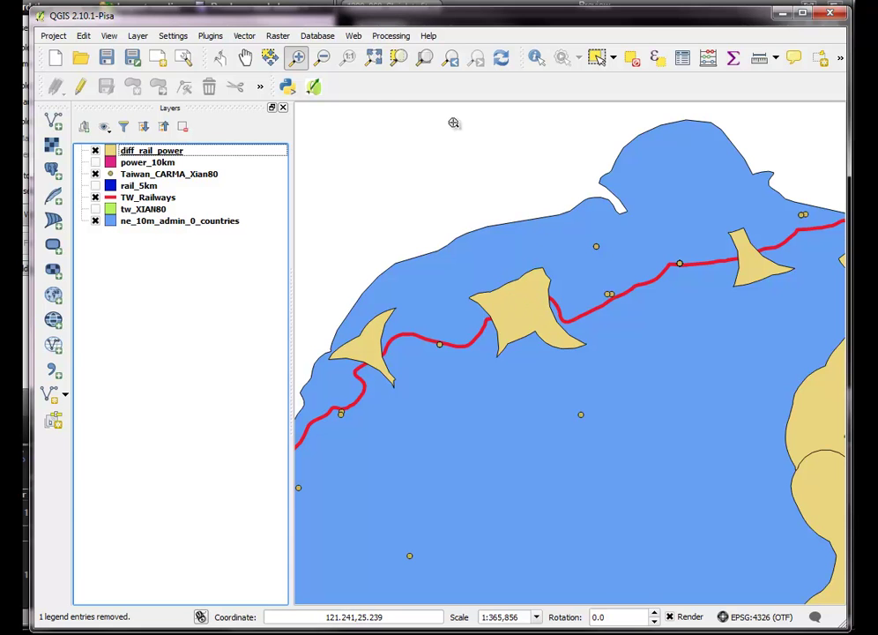
Zoom in on the northeastern coast and toggle diff_rail_power to compare it with the rails beneath.
left_click(322, 57)
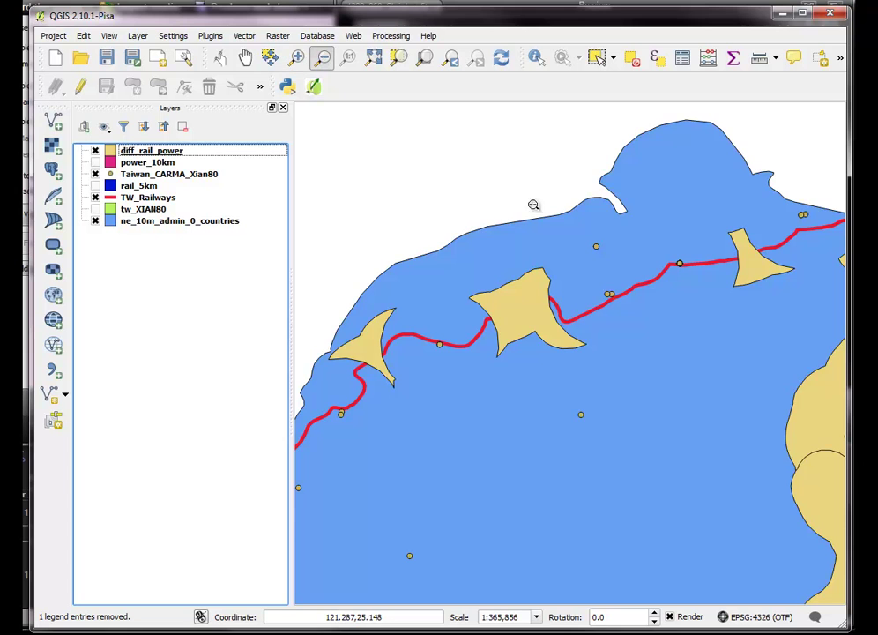
left_click(749, 263)
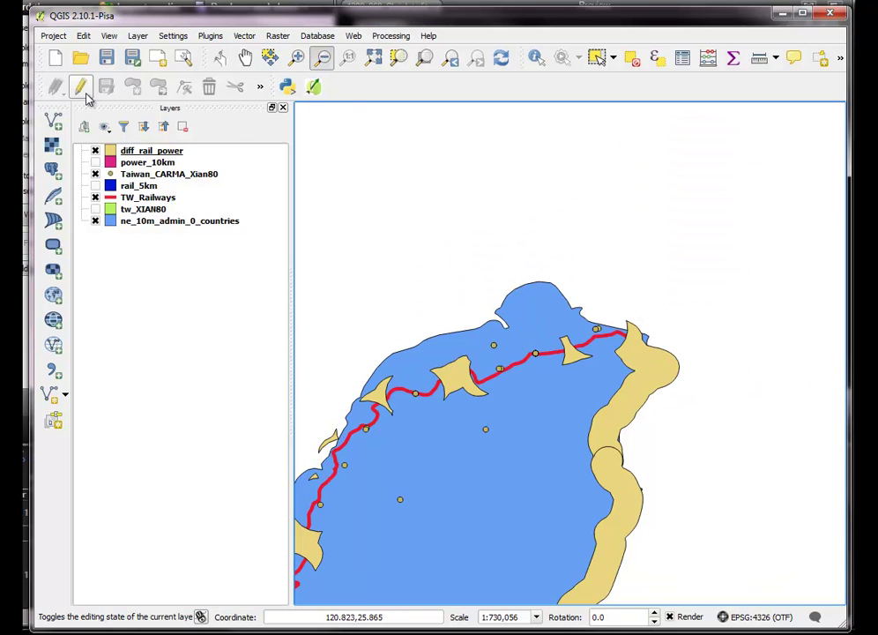
left_click(297, 57)
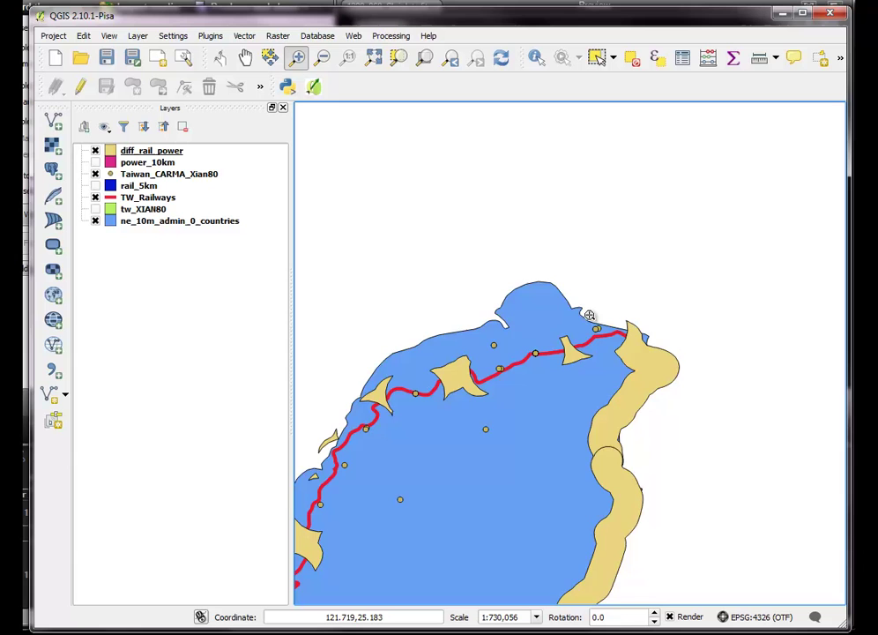
left_click_drag(614, 309, 711, 439)
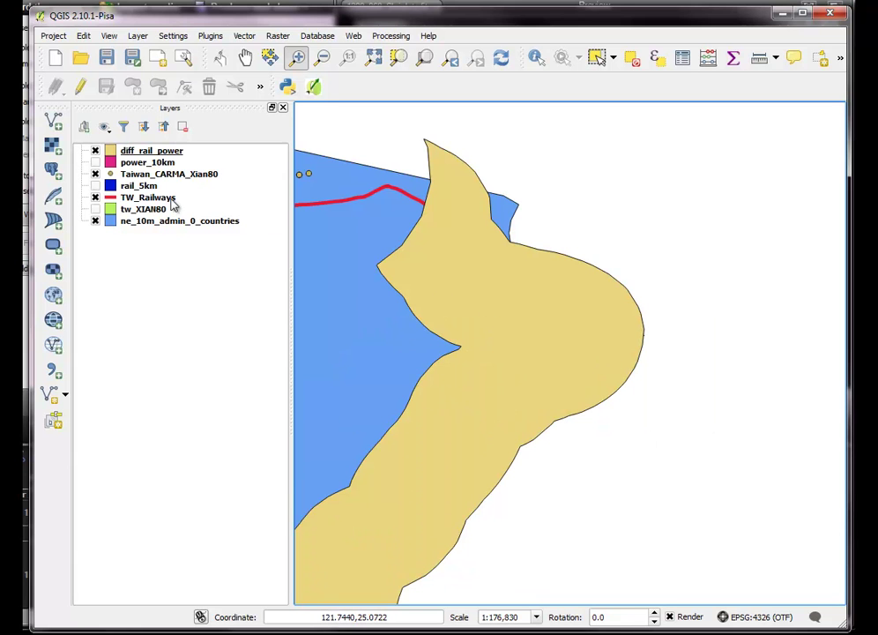
left_click(95, 152)
left_click(97, 152)
left_click(96, 152)
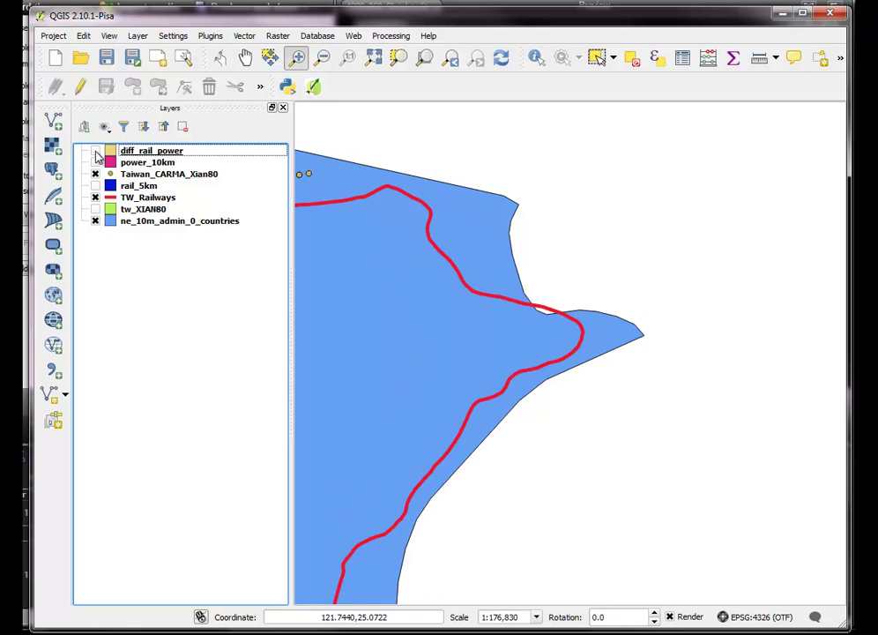
left_click(96, 152)
left_click(96, 152)
left_click(96, 153)
left_click(96, 152)
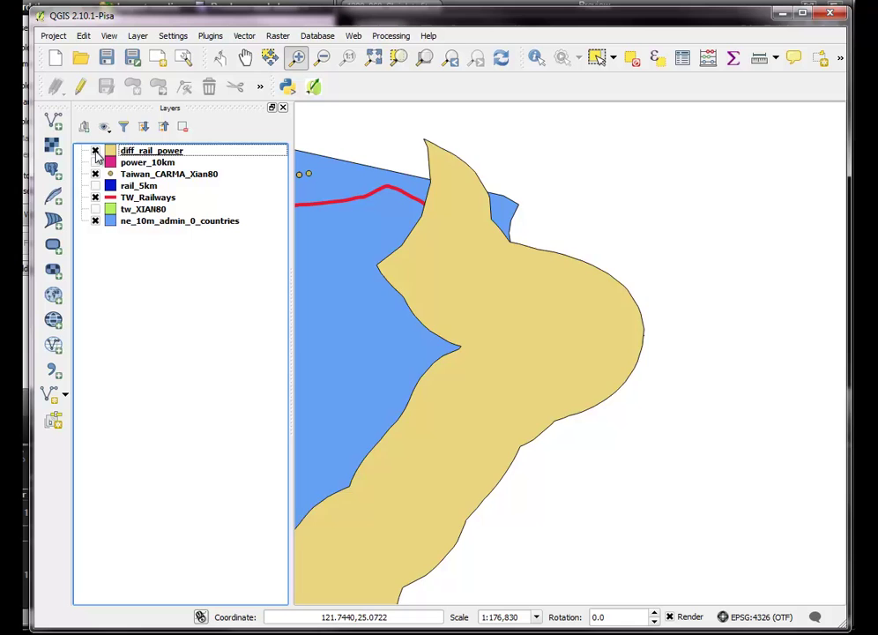
left_click(96, 152)
left_click(96, 151)
Turn on tw_XIAN80 counties, hide ne_10m_admin_0_countries, and leave diff_rail_power shown on top.
left_click(95, 209)
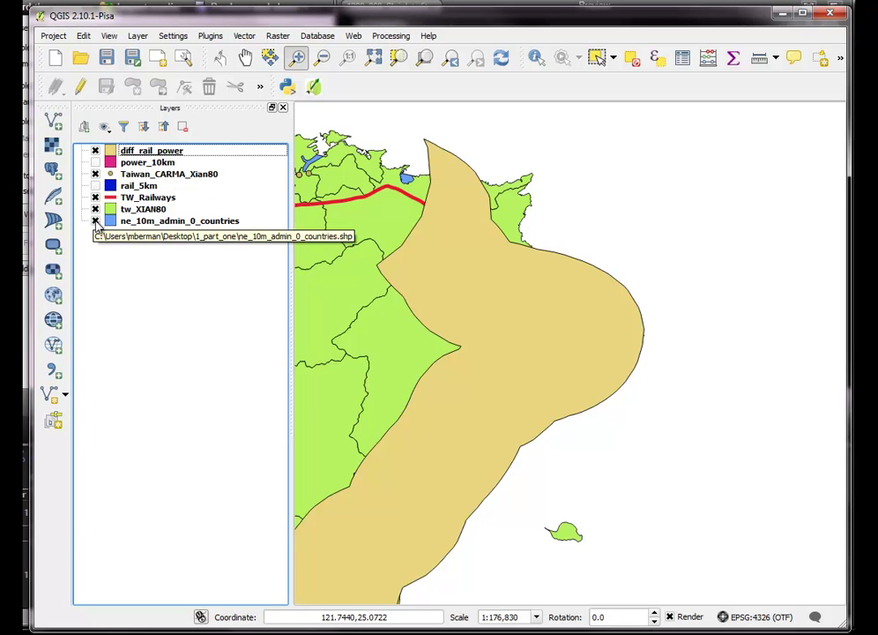
left_click(96, 222)
left_click(95, 150)
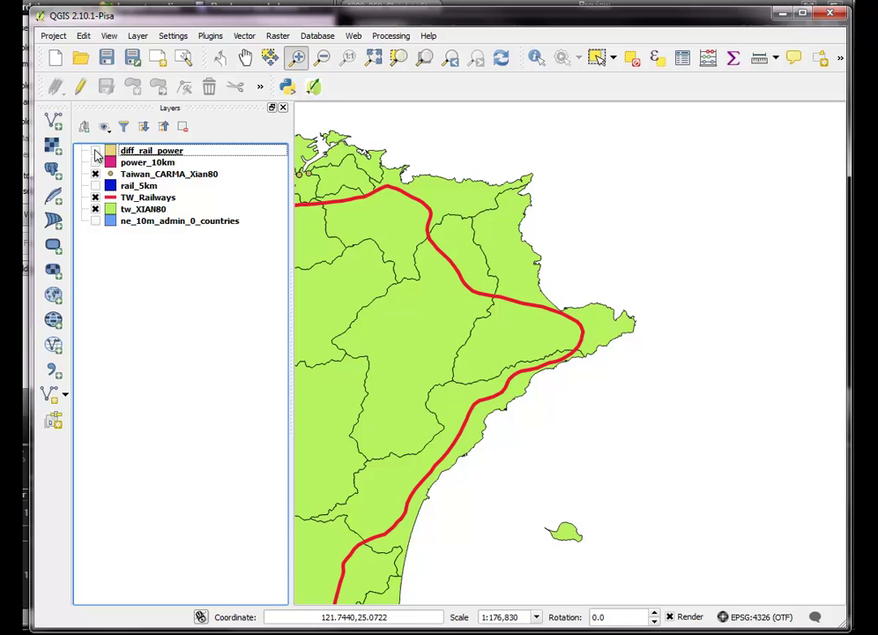
left_click(95, 150)
left_click(95, 150)
left_click(96, 152)
left_click(96, 153)
left_click(96, 153)
left_click(96, 153)
left_click(96, 153)
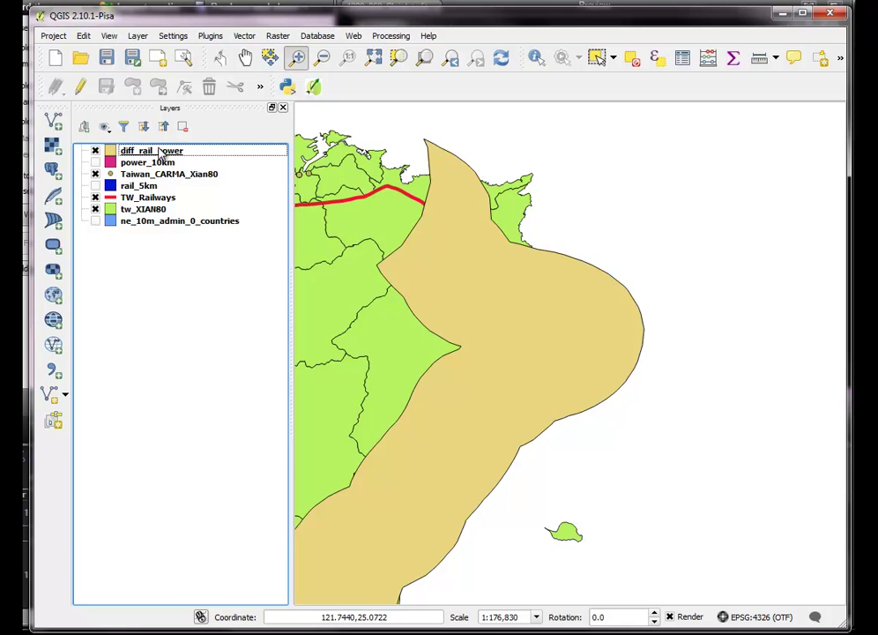
Start the Clip tool with diff_rail_power as input and tw_XIAN80 as the clip layer.
left_click(245, 37)
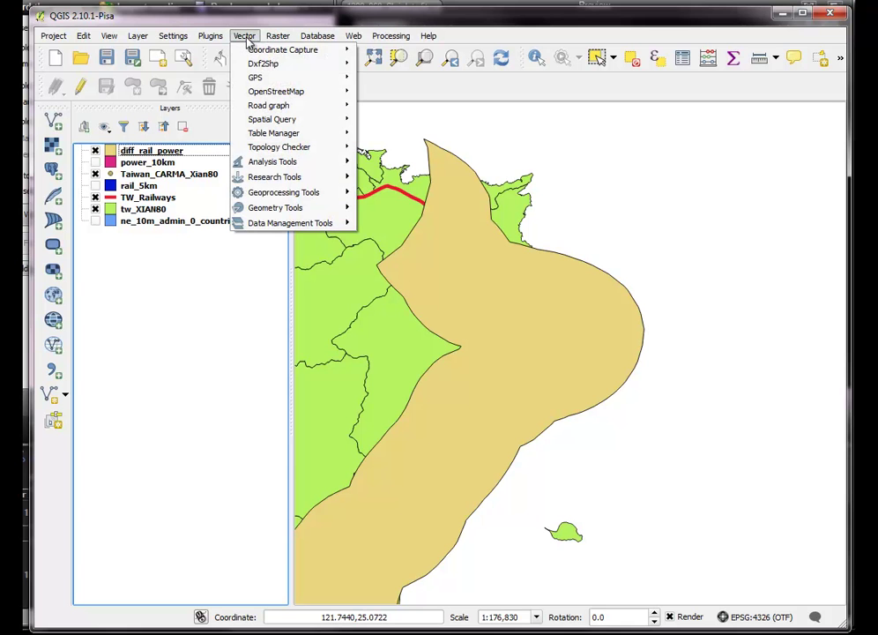
mouse_move(321, 194)
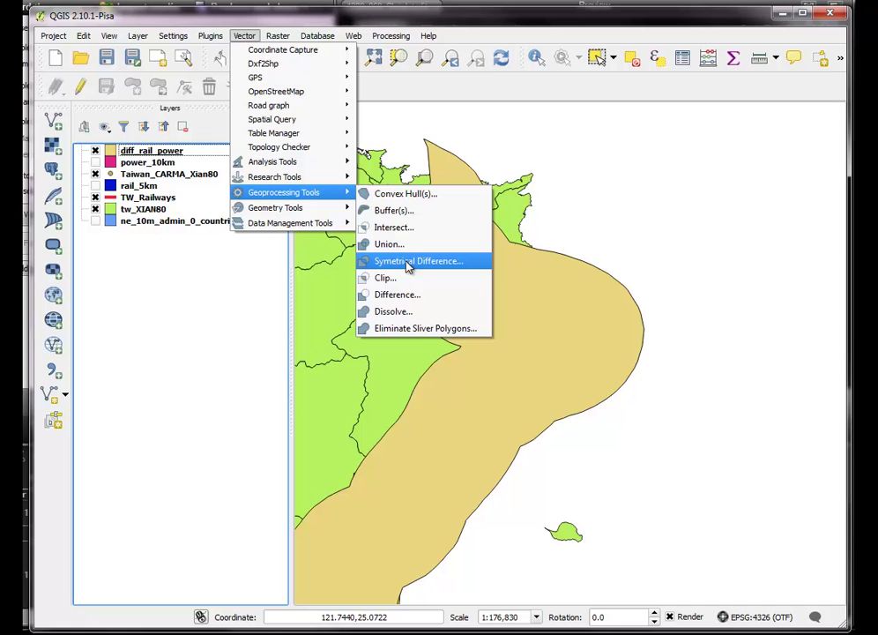
left_click(385, 280)
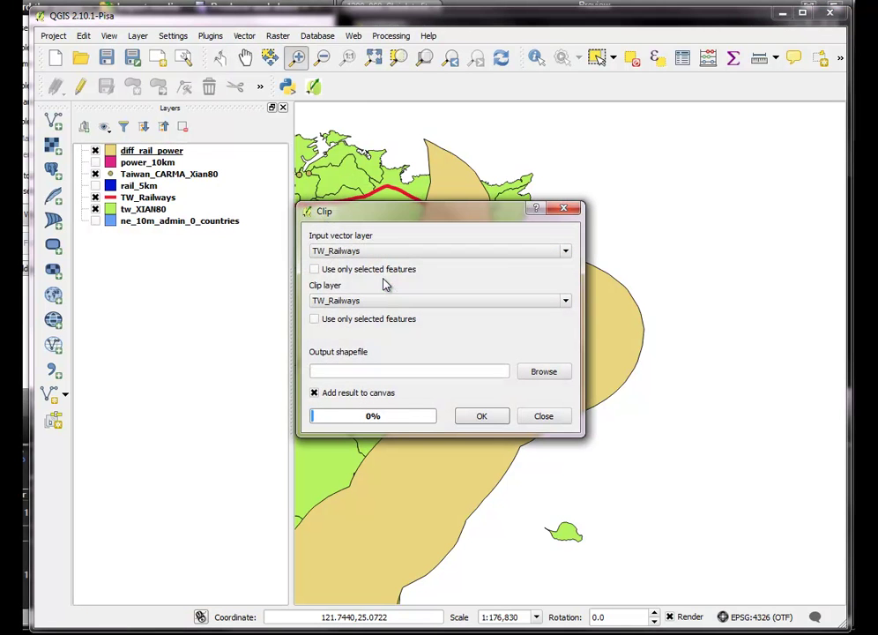
left_click(564, 253)
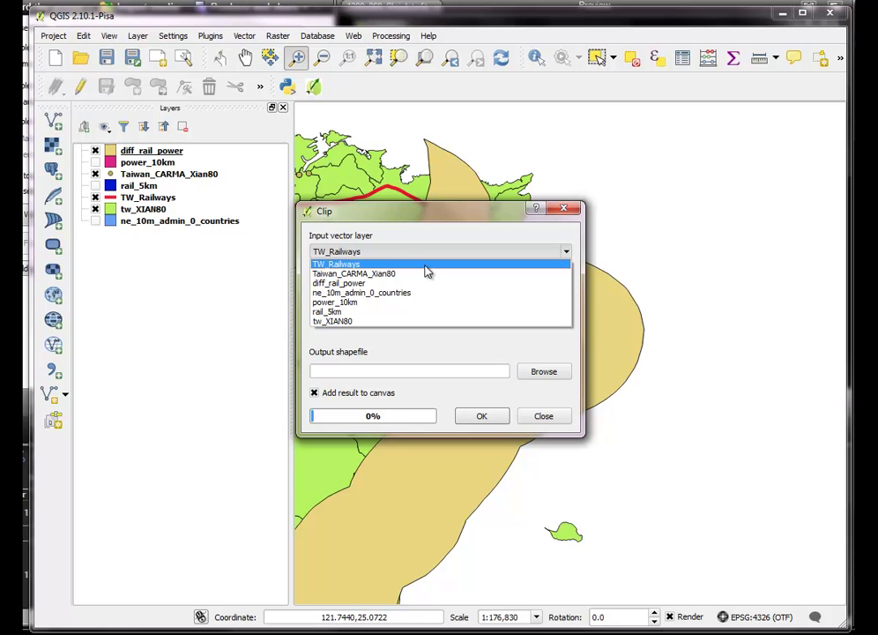
left_click(368, 283)
left_click(566, 302)
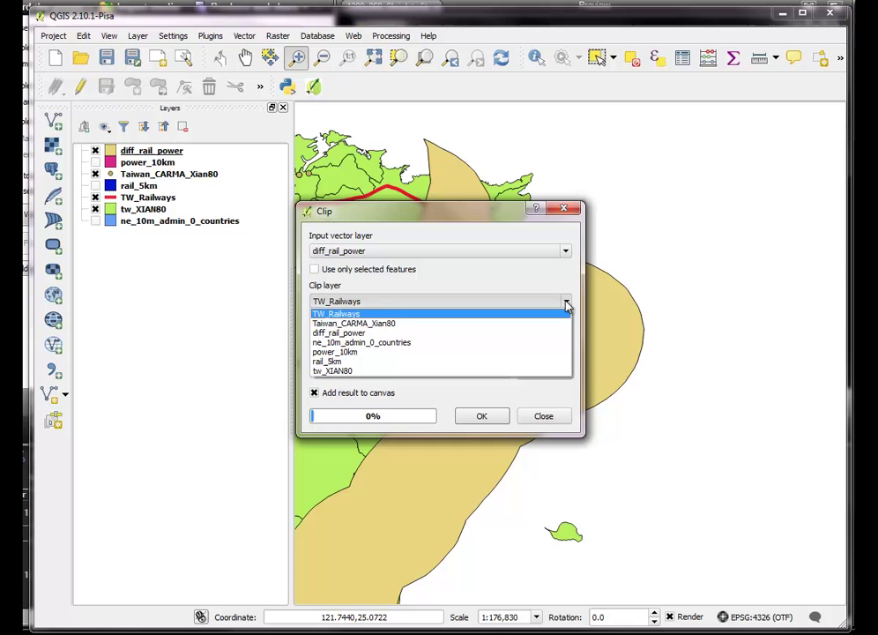
left_click(348, 371)
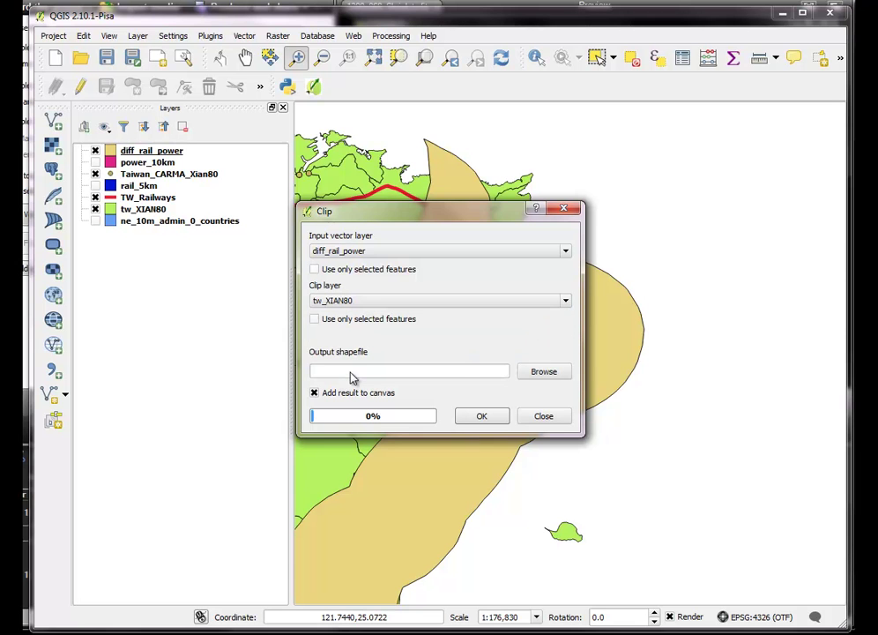
Save the clip output as buffer_clip.shp and run it.
left_click(534, 372)
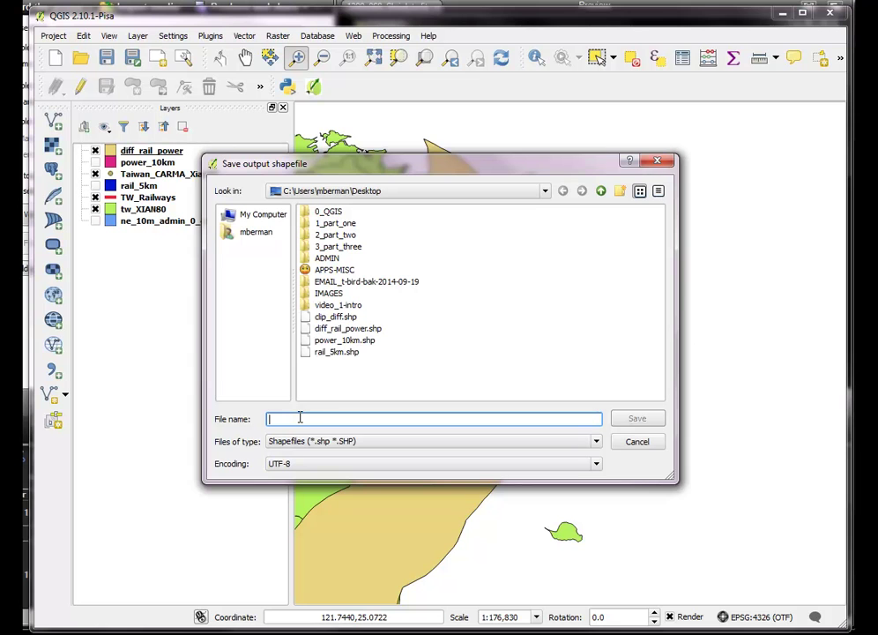
type("buffer_clip")
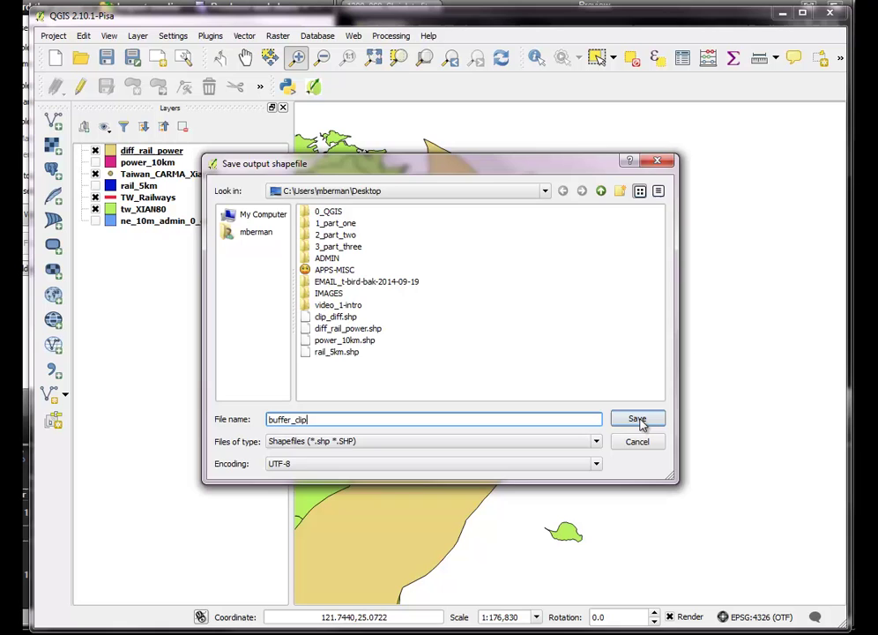
left_click(637, 419)
left_click(490, 421)
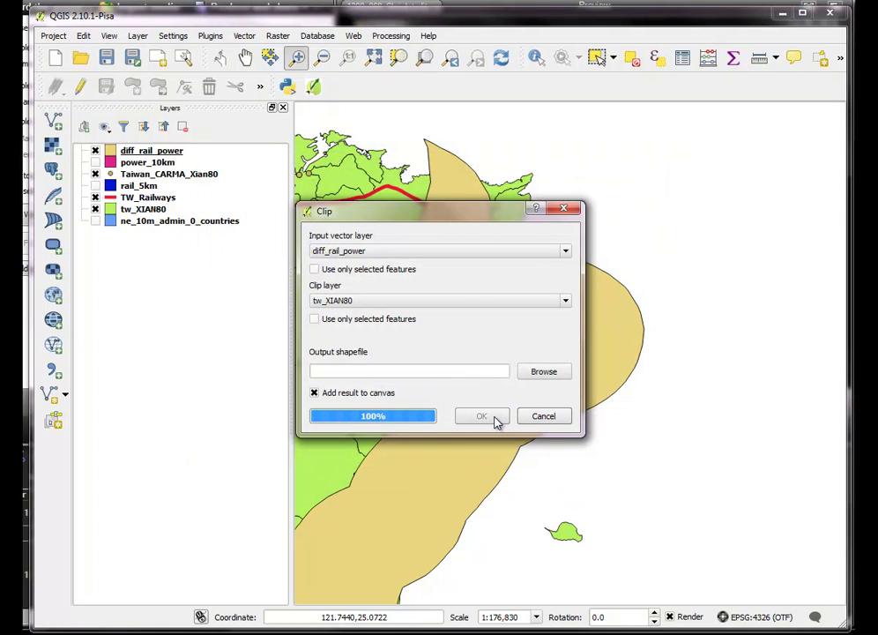
left_click(543, 416)
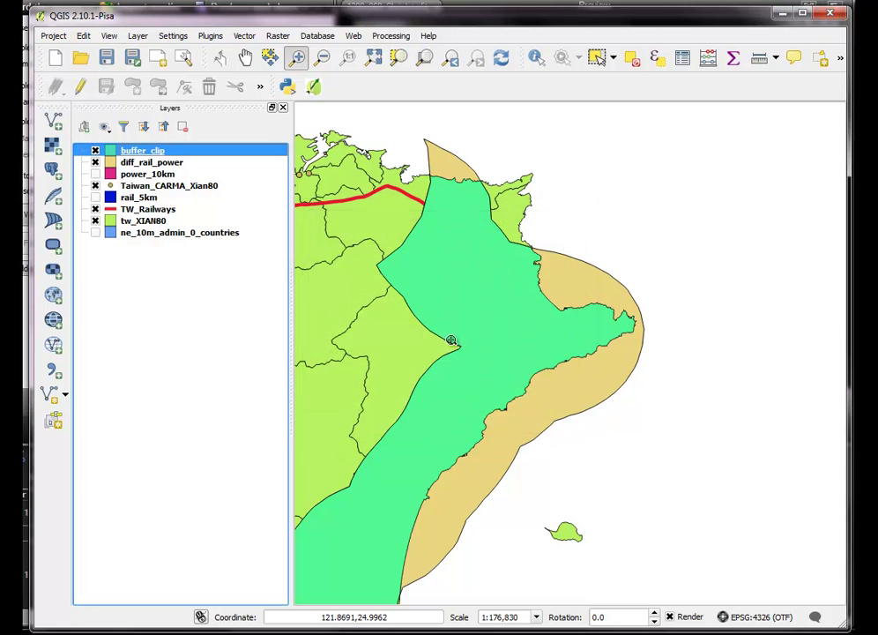
Hide diff_rail_power, set buffer_clip transparency to about 30, and zoom out over northern Taiwan.
left_click(96, 163)
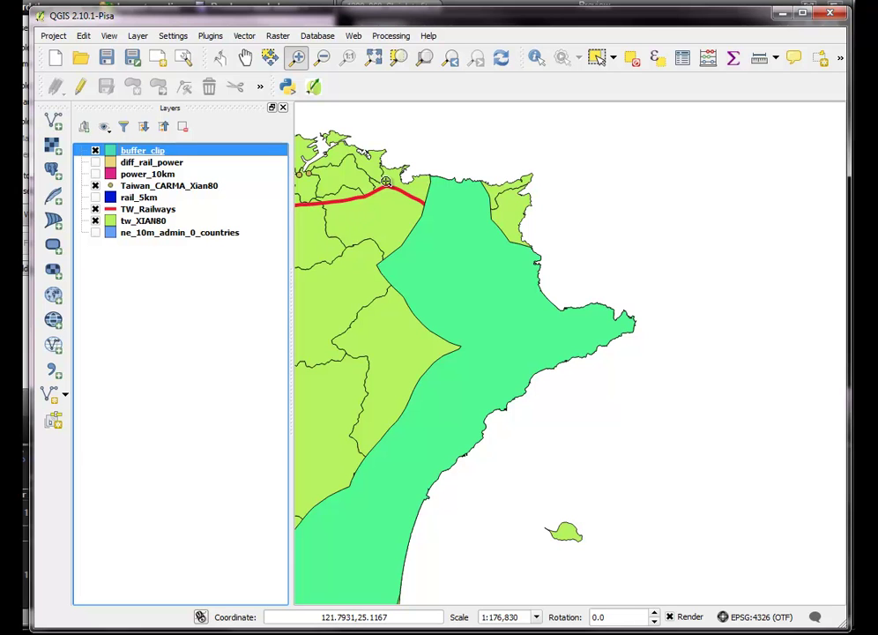
right_click(148, 152)
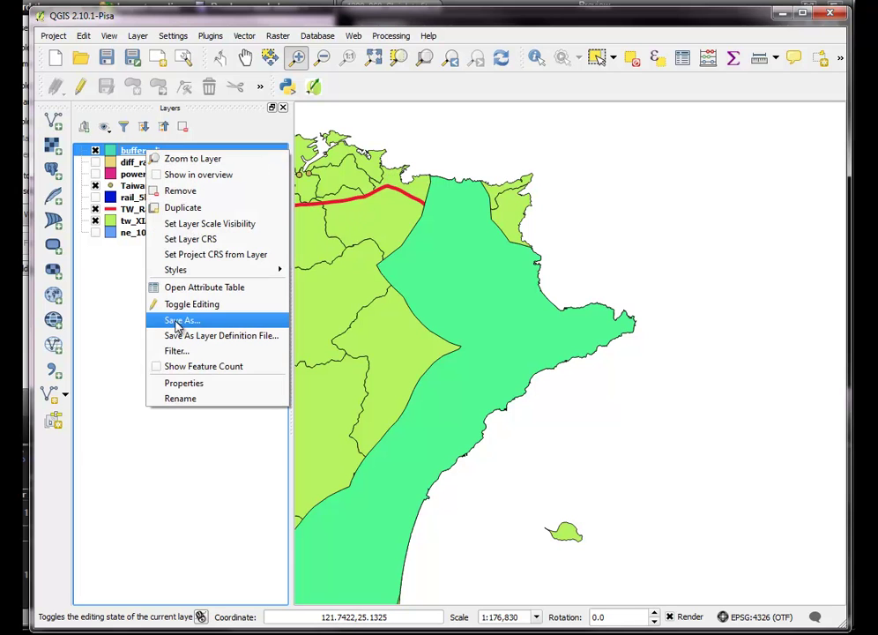
left_click(206, 382)
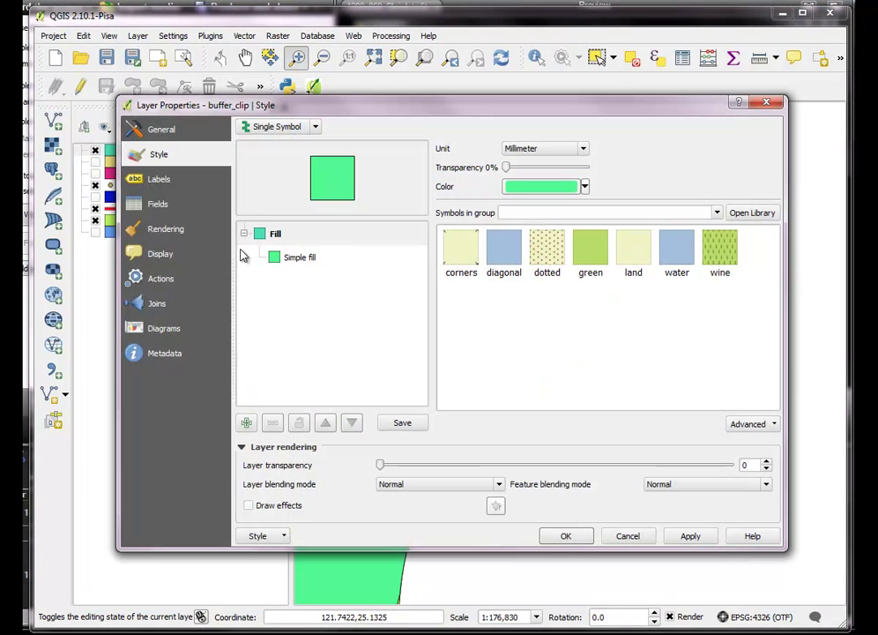
left_click_drag(382, 467, 480, 465)
left_click(555, 535)
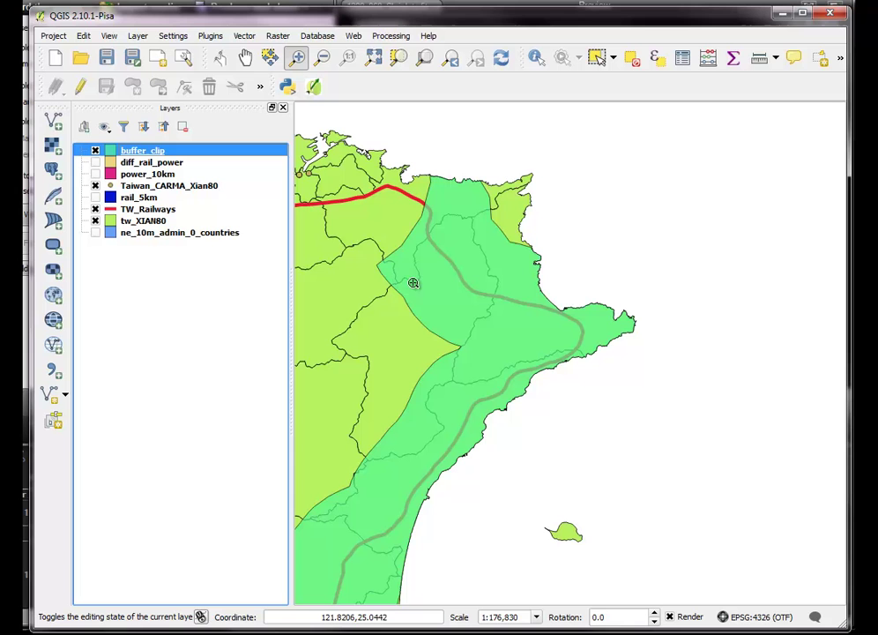
left_click(321, 58)
left_click(450, 385)
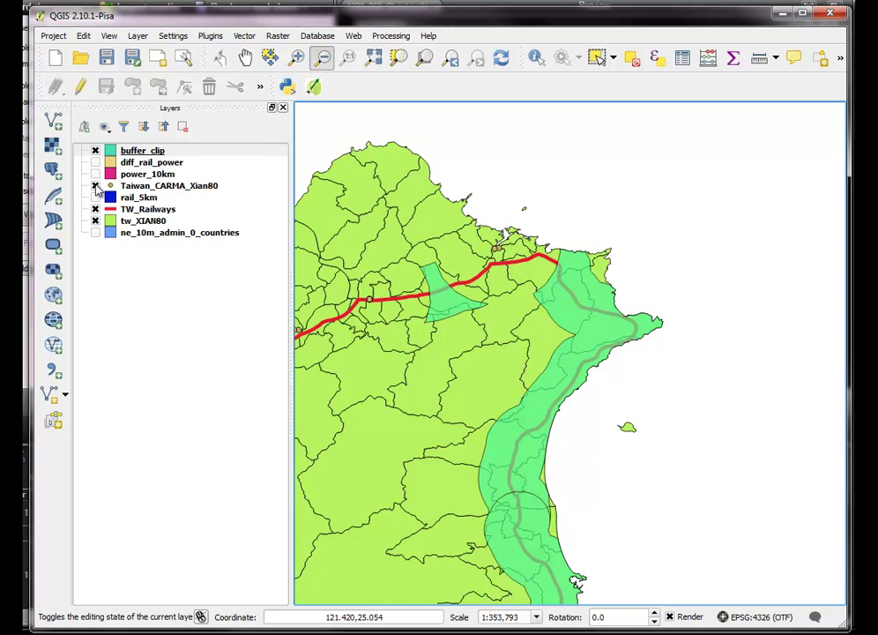
Move Taiwan_CARMA_Xian80 directly below buffer_clip and draw its power plants as red star markers.
left_click_drag(152, 187, 154, 164)
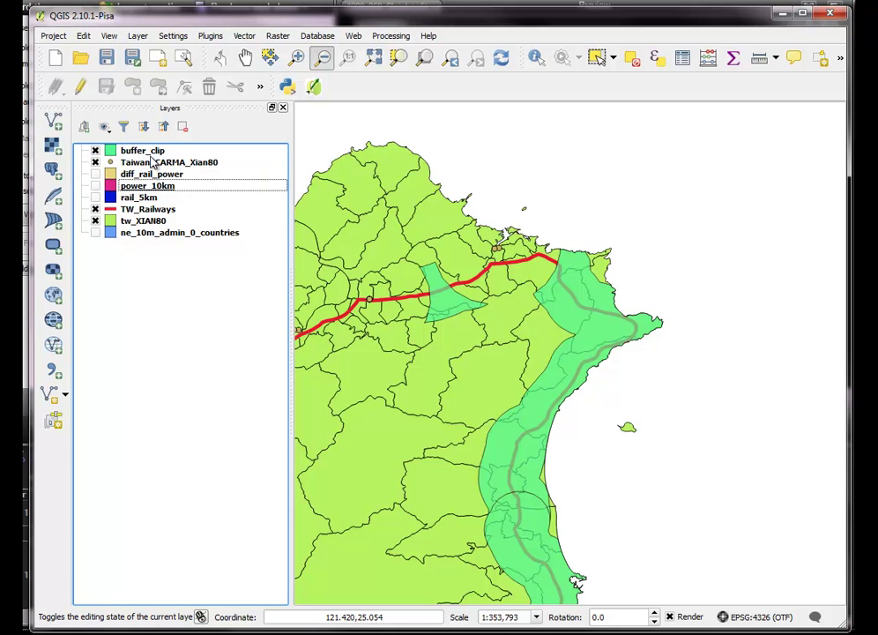
double_click(112, 163)
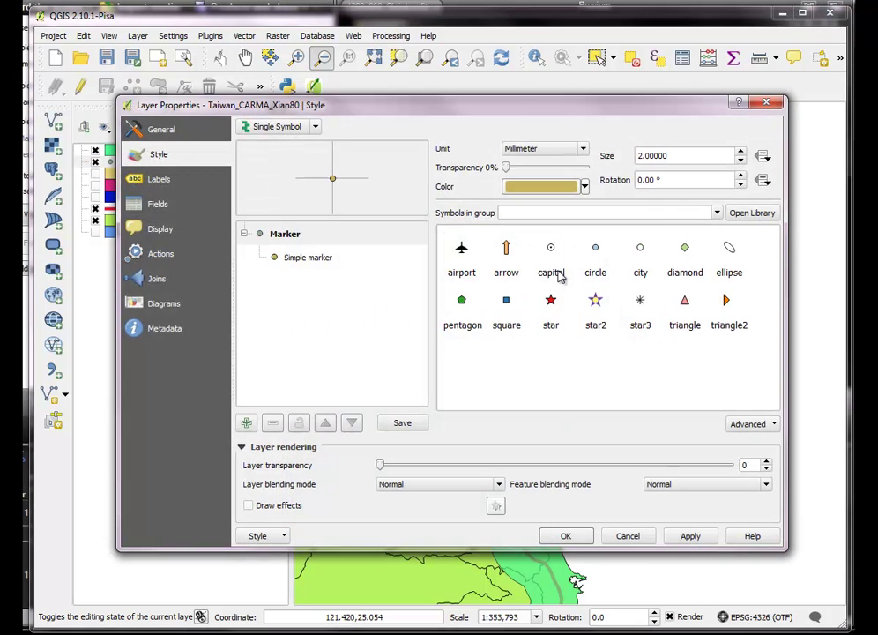
left_click(550, 301)
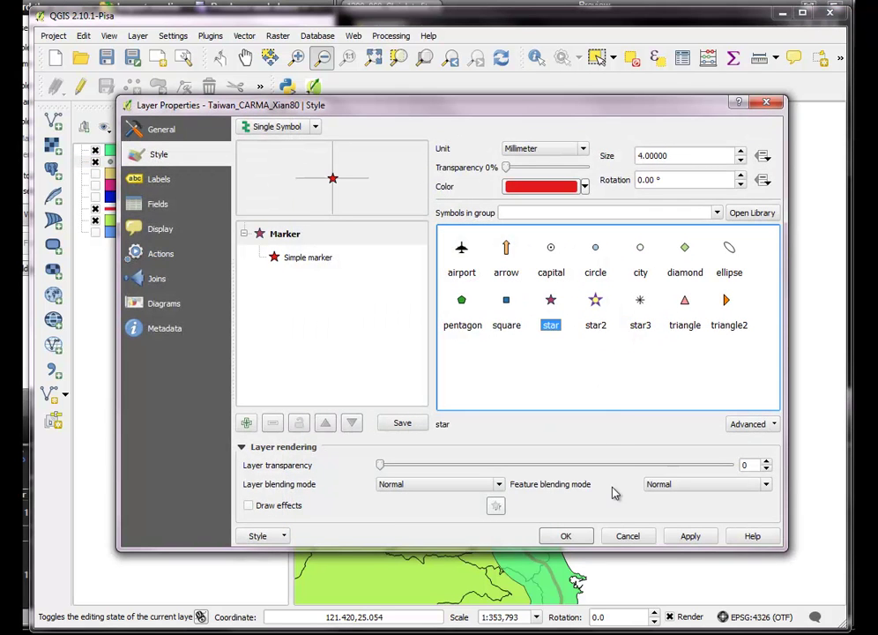
left_click(577, 536)
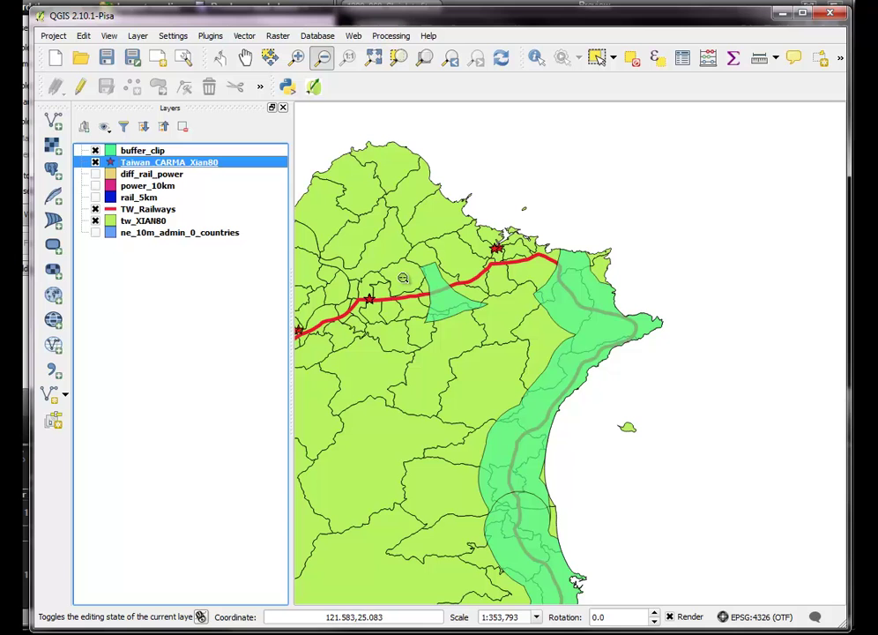